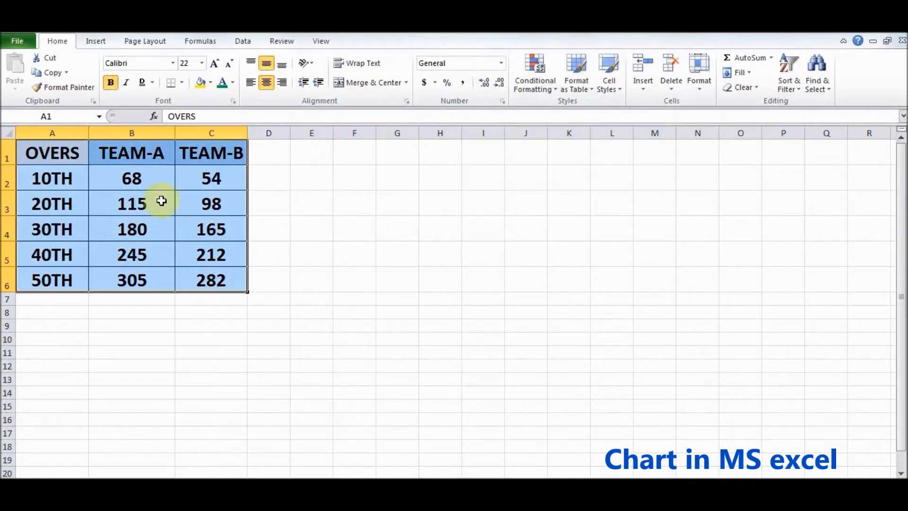
# Insert a basic 2-D line chart from the OVERS, TEAM-A and TEAM-B data in A1:C6.
pyautogui.moveTo(51, 150); pyautogui.dragTo(233, 281)
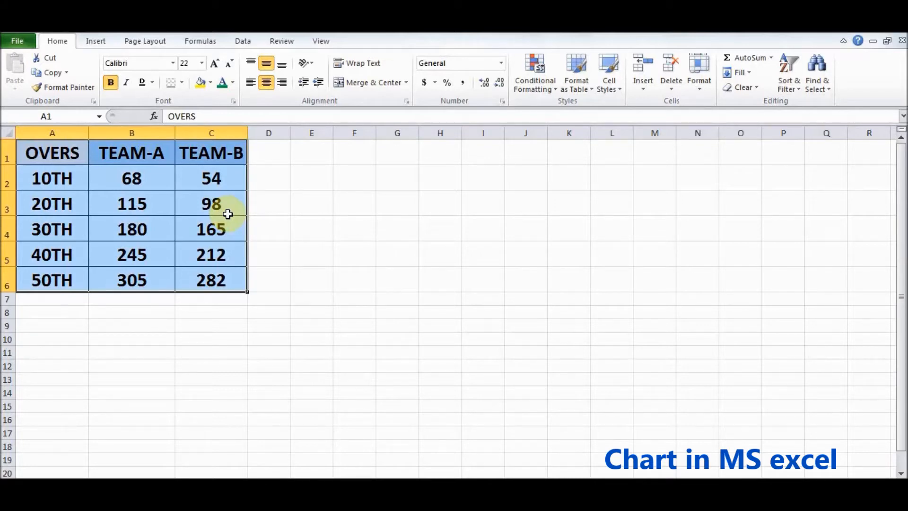
pyautogui.moveTo(57, 151); pyautogui.dragTo(240, 281)
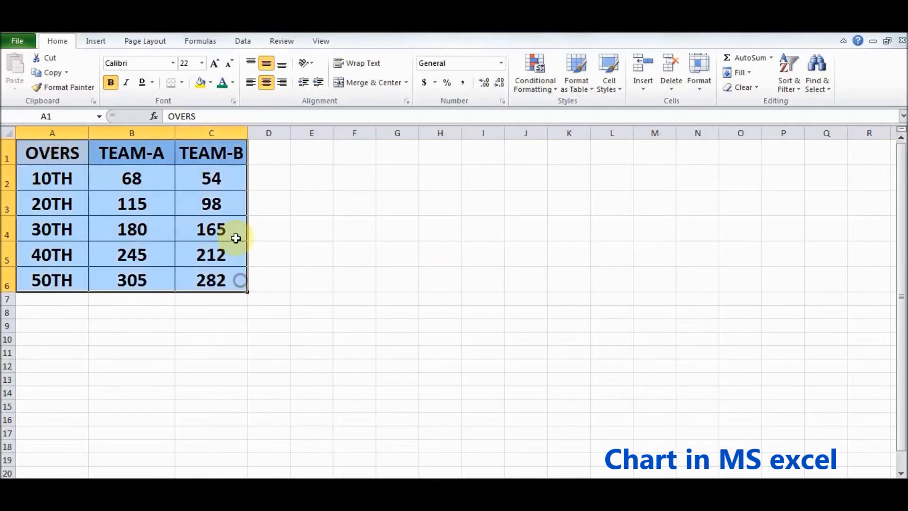
pyautogui.click(97, 41)
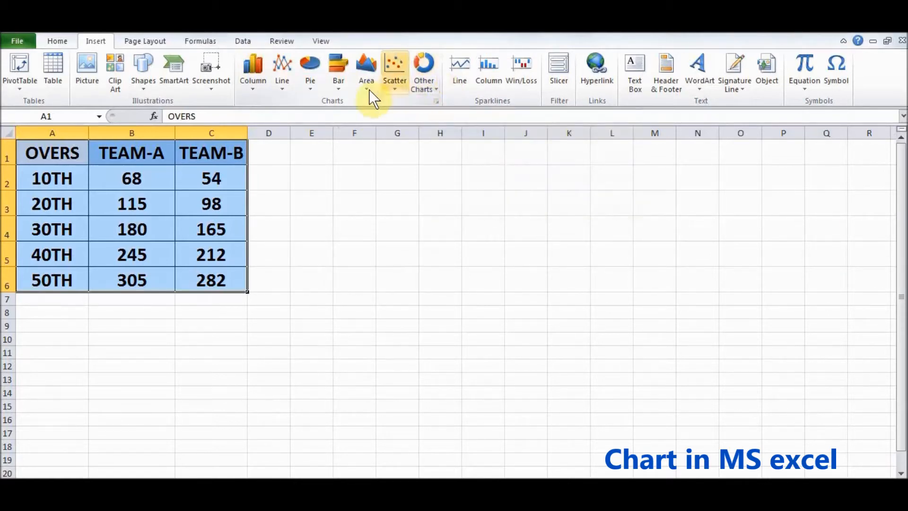
pyautogui.click(291, 70)
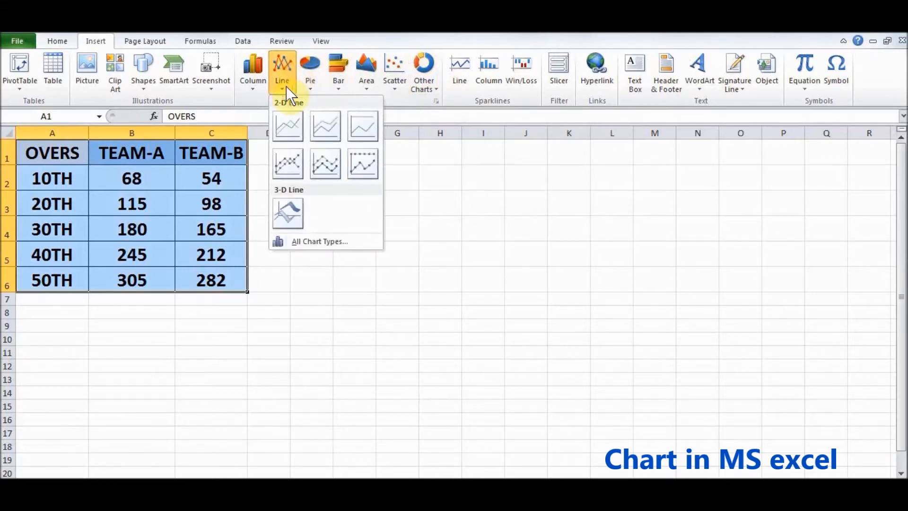
pyautogui.click(285, 124)
# Move the line chart up beside the data table and enlarge it in width and height, to about column N and row 16.
pyautogui.moveTo(449, 217); pyautogui.dragTo(461, 169)
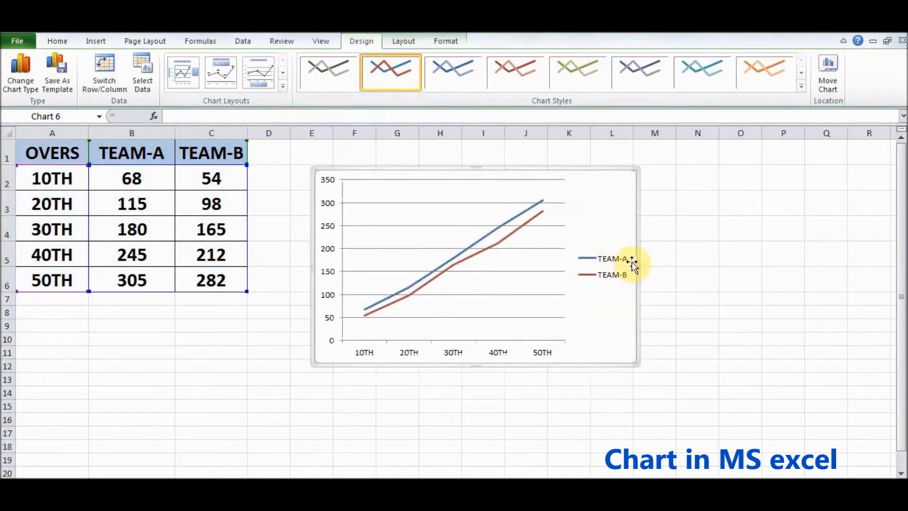
pyautogui.moveTo(640, 259); pyautogui.dragTo(794, 267)
pyautogui.moveTo(555, 364); pyautogui.dragTo(557, 426)
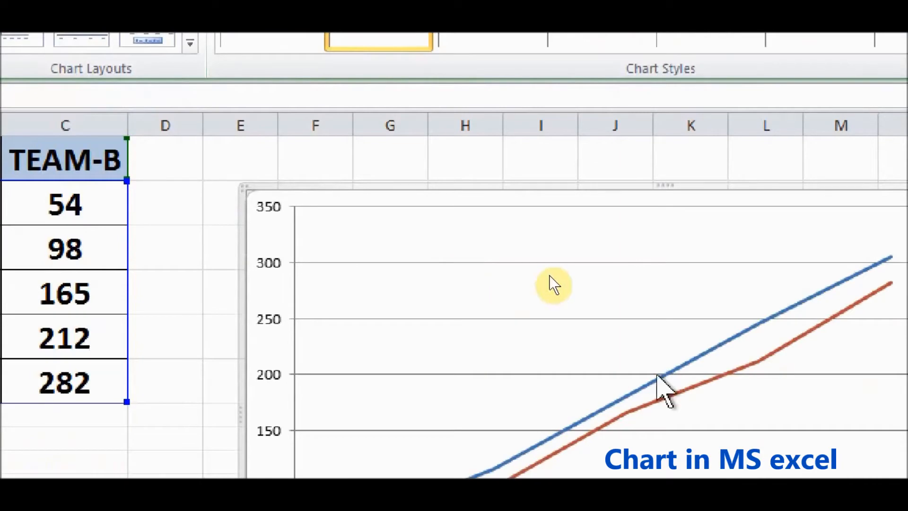
pyautogui.moveTo(658, 377)
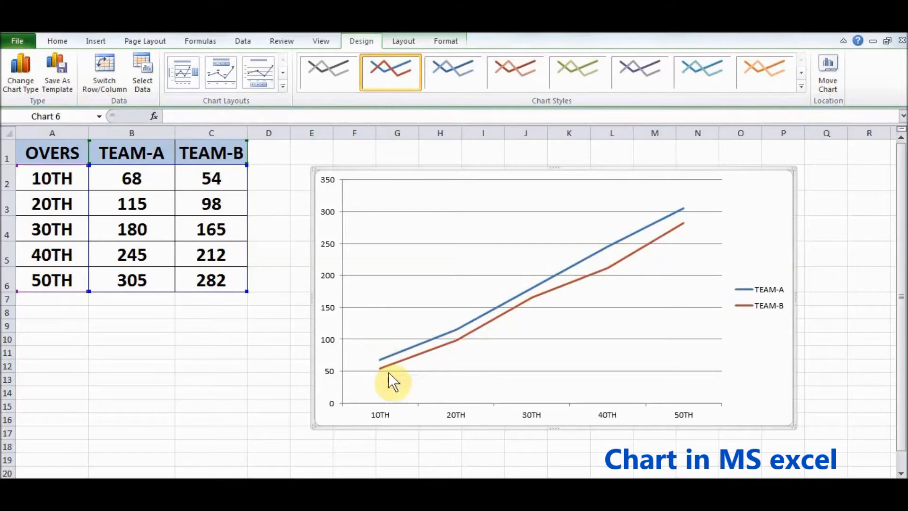
pyautogui.moveTo(387, 364)
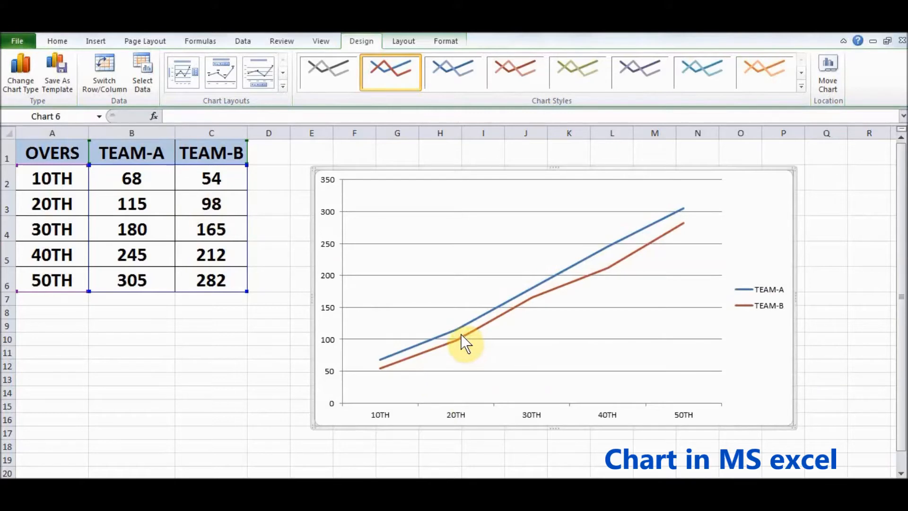
pyautogui.moveTo(461, 336)
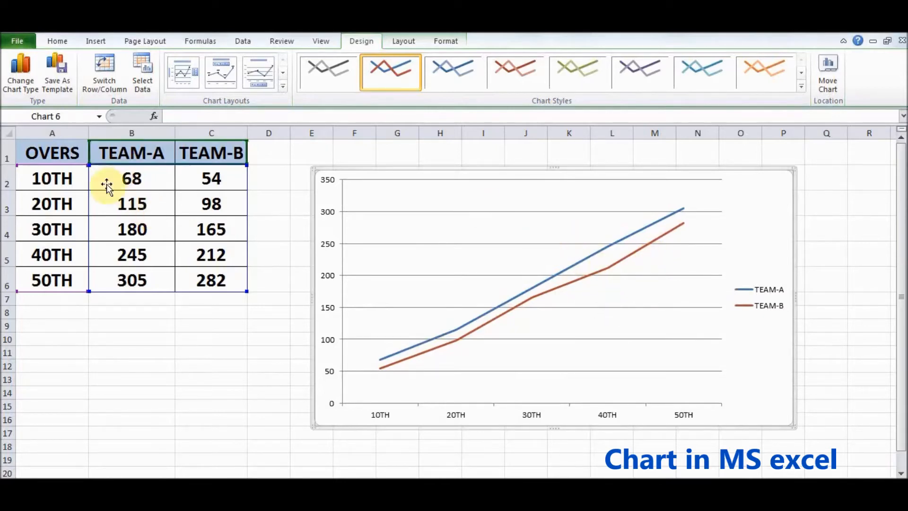
pyautogui.moveTo(629, 253)
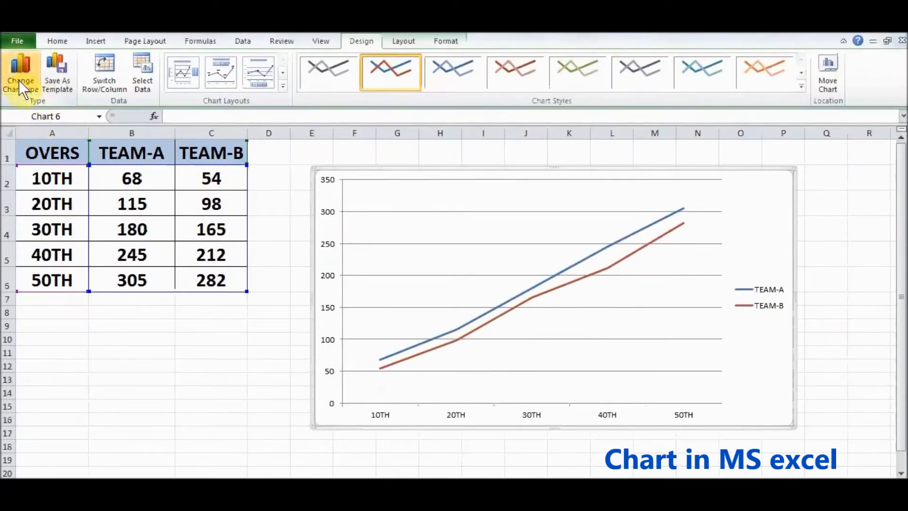
# Change the line chart's type to the first column type, clustered column.
pyautogui.click(19, 81)
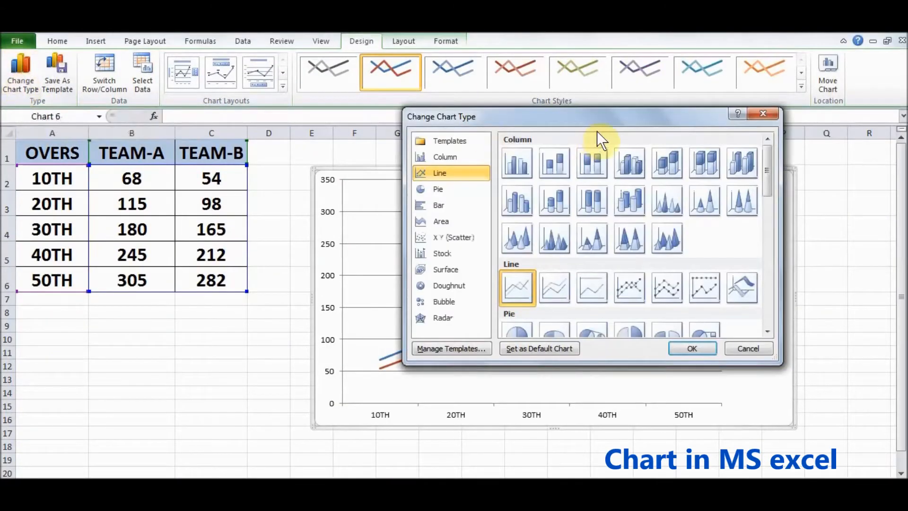
pyautogui.moveTo(614, 117); pyautogui.dragTo(717, 134)
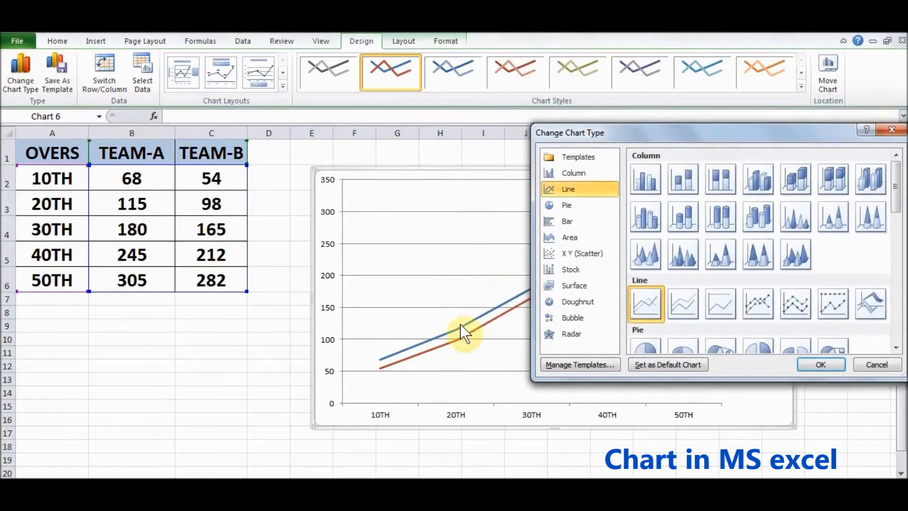
pyautogui.click(568, 172)
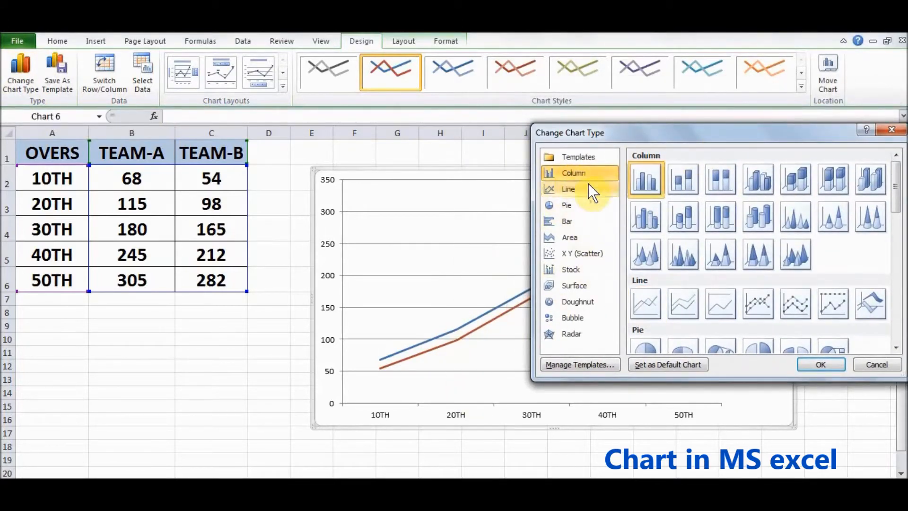
pyautogui.moveTo(617, 129); pyautogui.dragTo(555, 118)
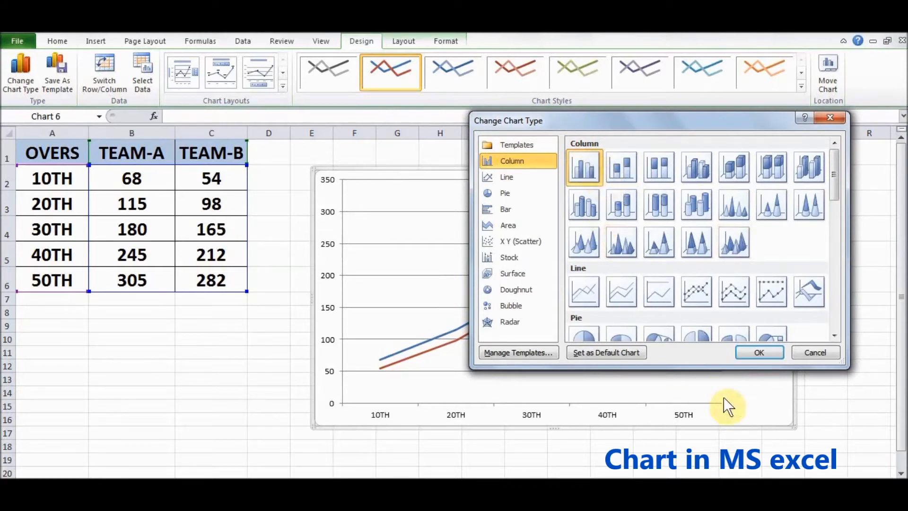
pyautogui.click(757, 351)
# Switch the chart's rows and columns so the teams form the horizontal axis and the overs become the series.
pyautogui.moveTo(707, 334)
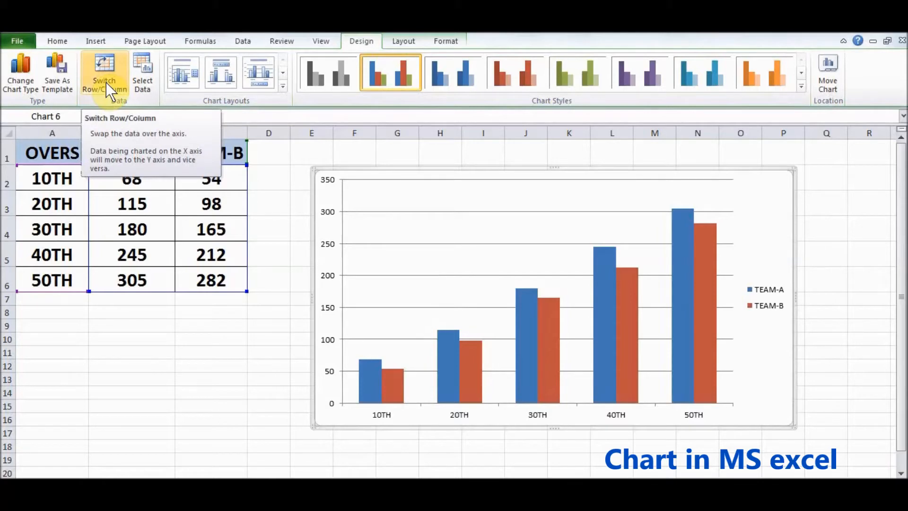
pyautogui.moveTo(515, 339)
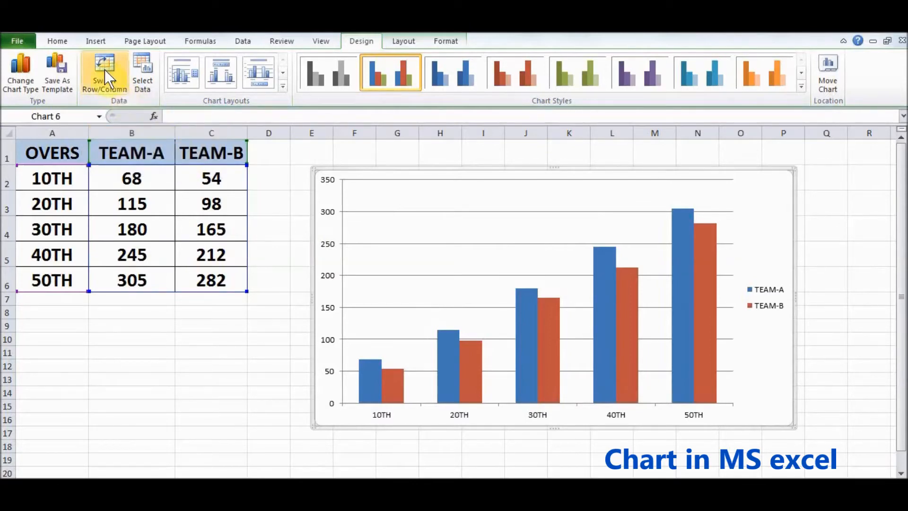
pyautogui.click(107, 83)
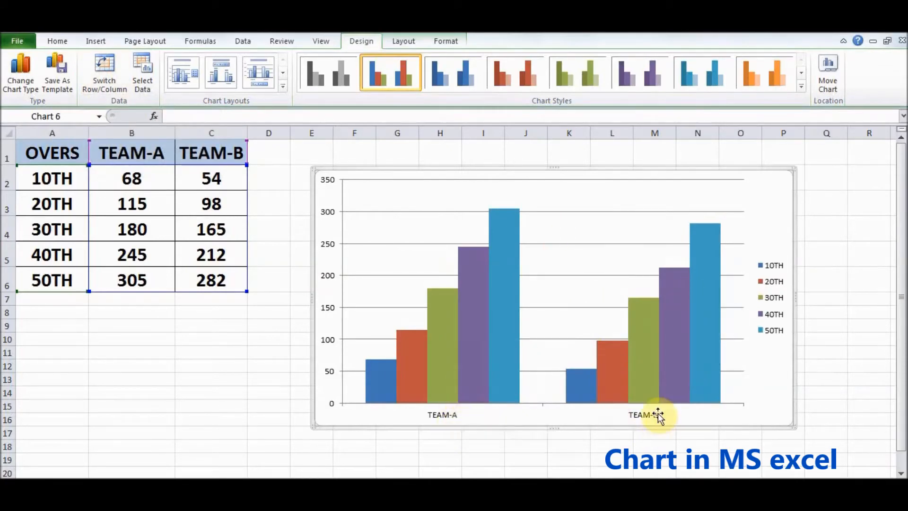
pyautogui.moveTo(498, 269)
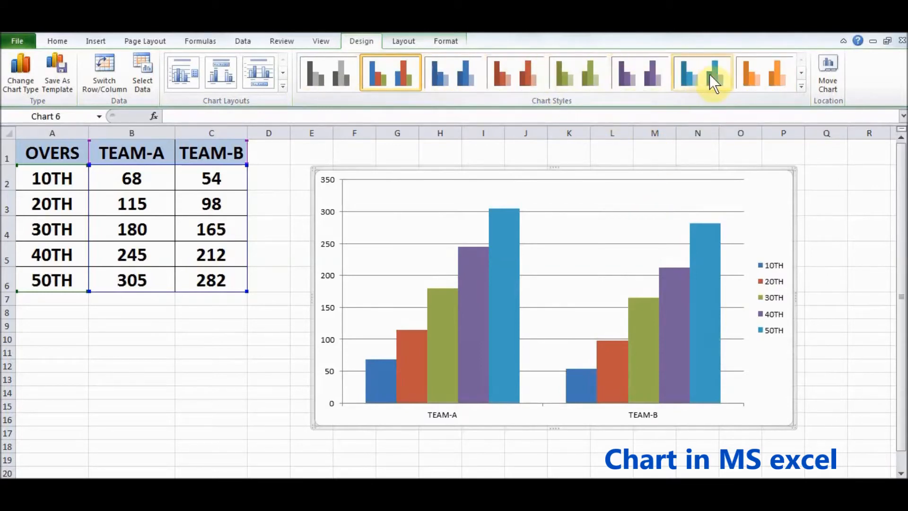
# Try the black-background multicoloured and red chart styles on the column chart.
pyautogui.click(801, 83)
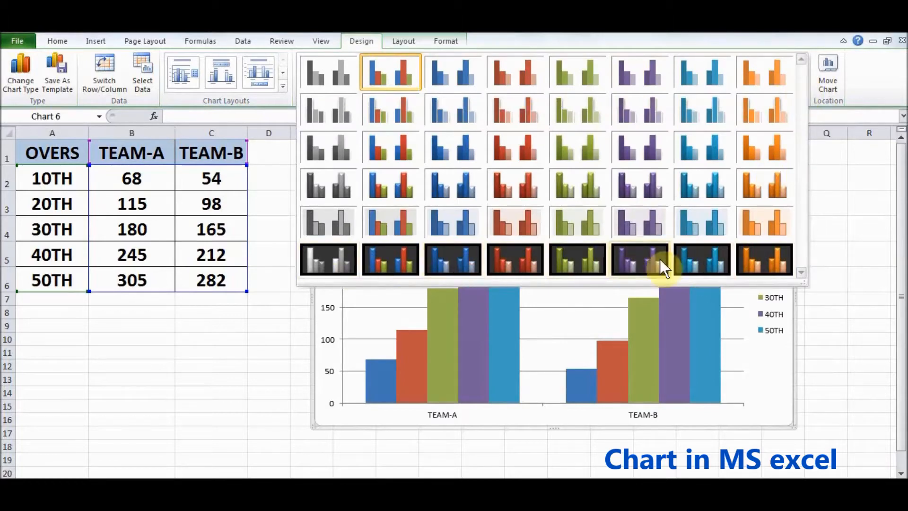
pyautogui.click(393, 260)
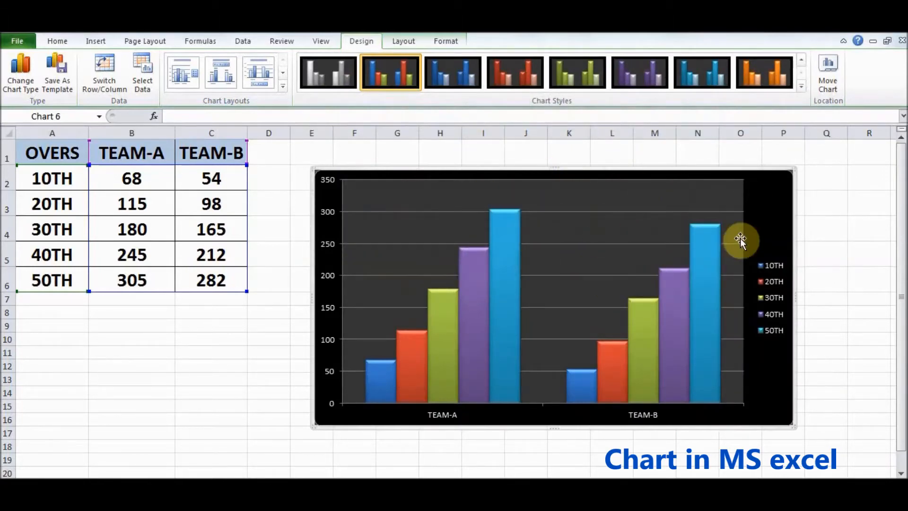
pyautogui.click(513, 71)
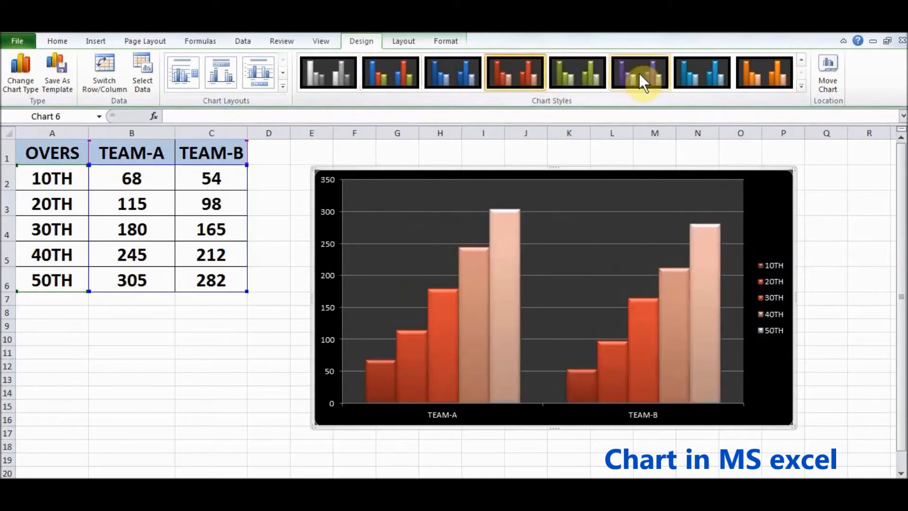
# Apply the multicoloured chart style with a grey plot area and switch rows and columns so the overs form the horizontal axis.
pyautogui.click(802, 60)
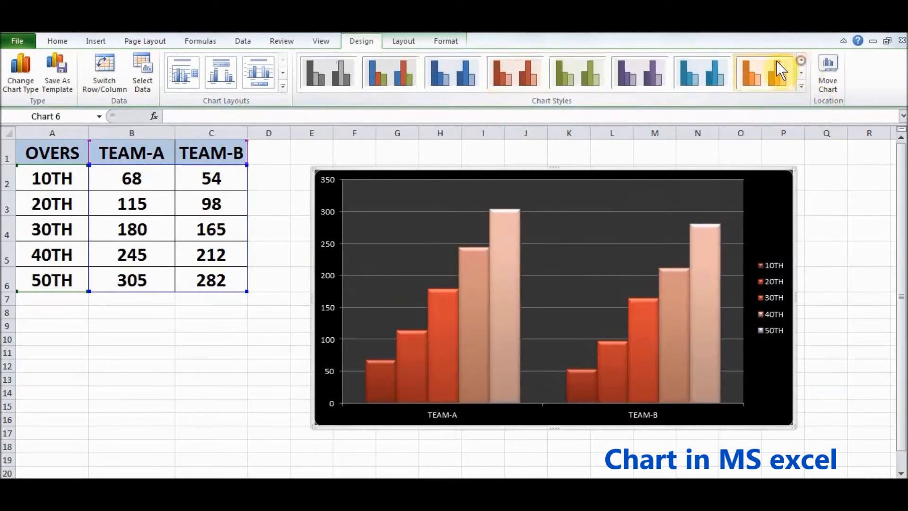
pyautogui.click(404, 71)
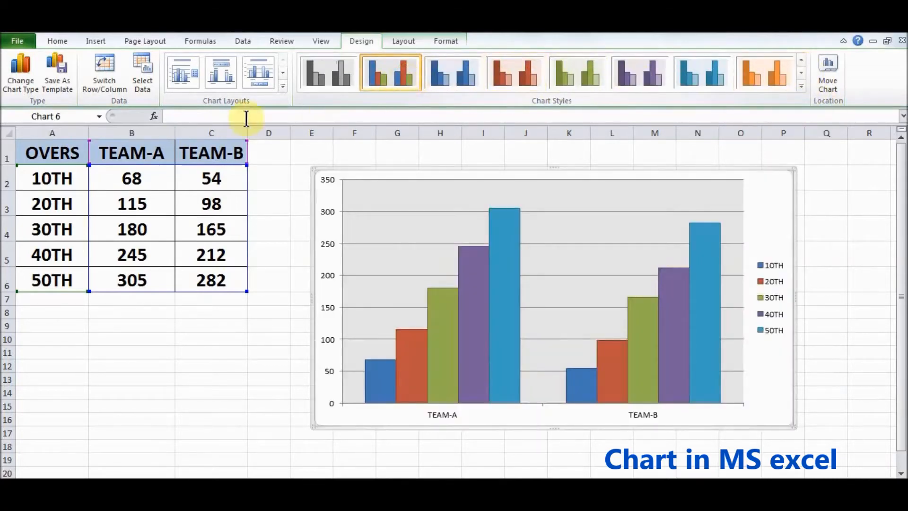
pyautogui.click(119, 80)
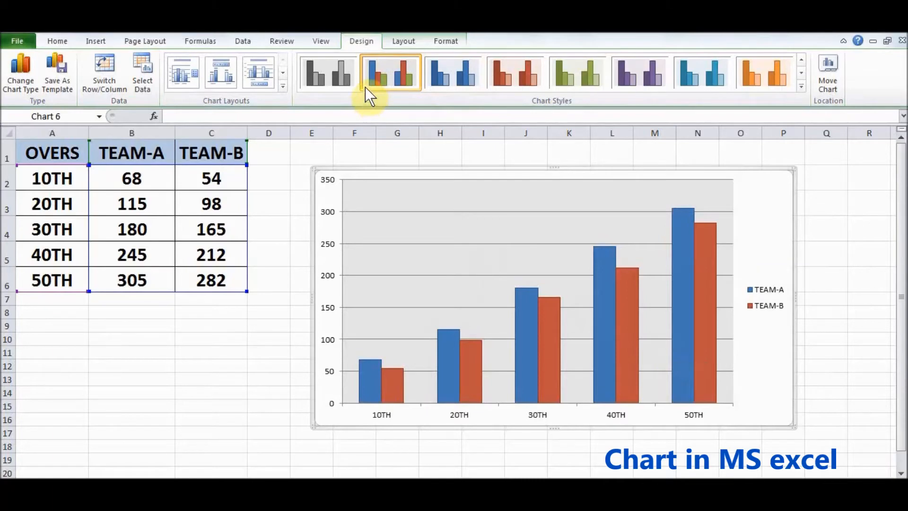
# Enlarge the column chart slightly from its upper corner and add a chart title using the Above Chart option.
pyautogui.click(403, 42)
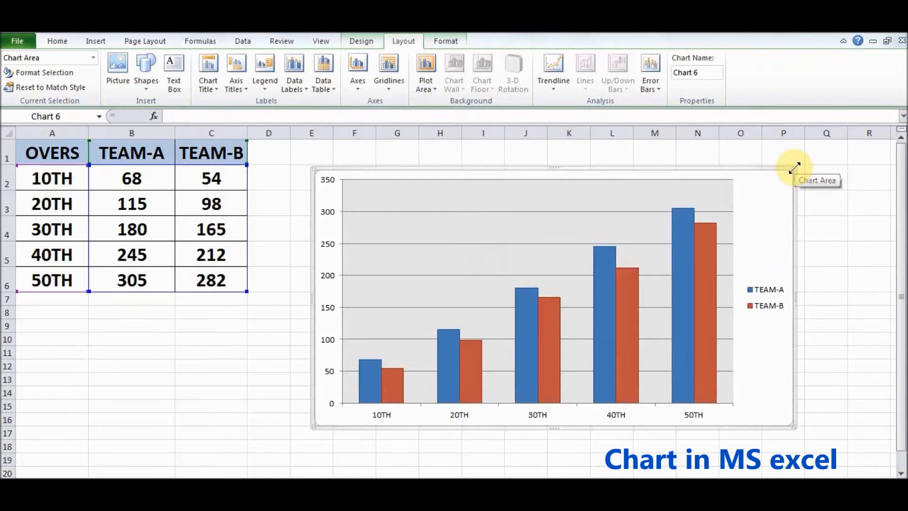
pyautogui.moveTo(794, 168); pyautogui.dragTo(804, 155)
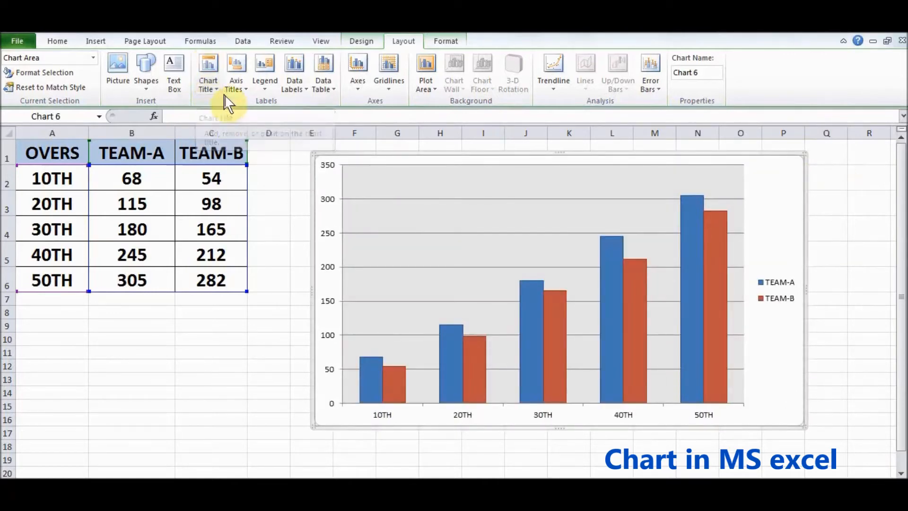
pyautogui.click(216, 86)
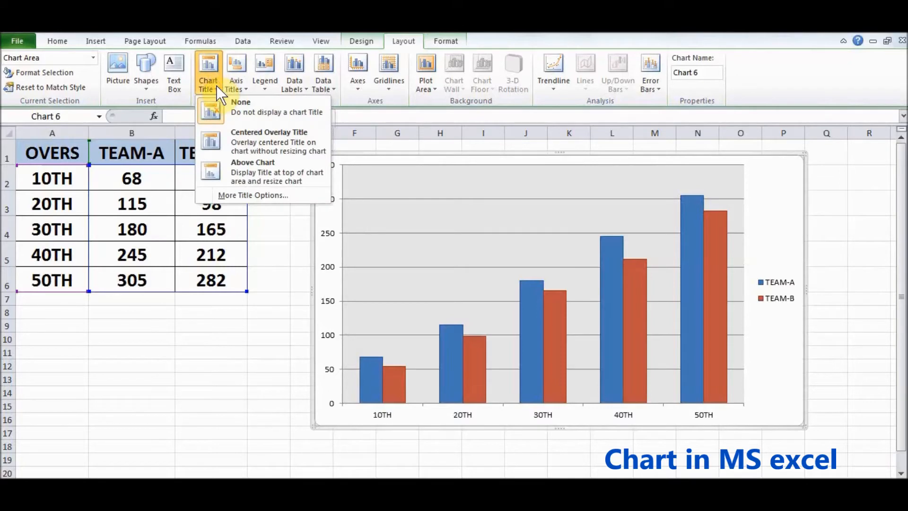
pyautogui.click(276, 163)
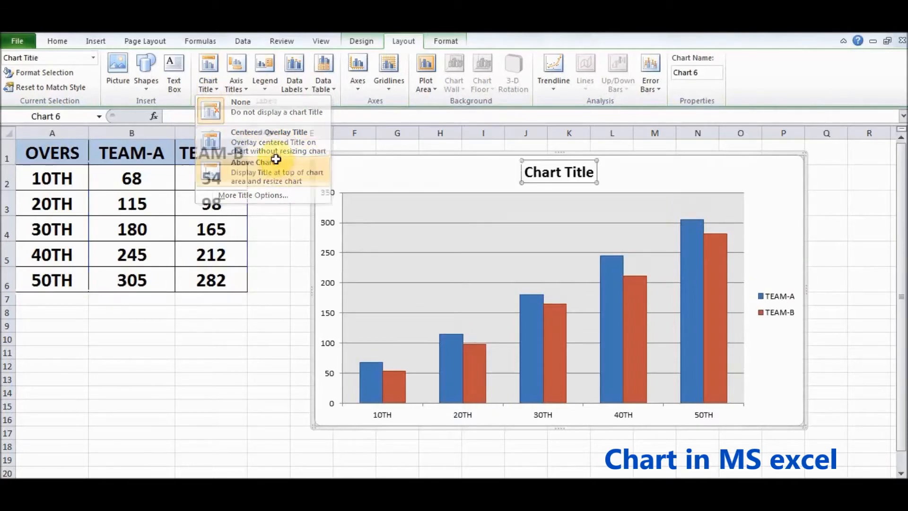
# Replace the chart title's placeholder text with "Match Analysis".
pyautogui.tripleClick(557, 173)
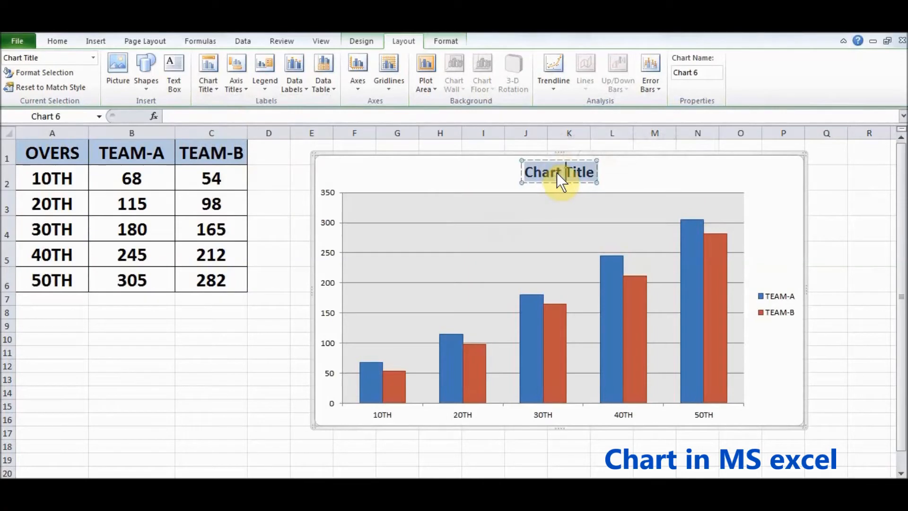
pyautogui.write('Match a')
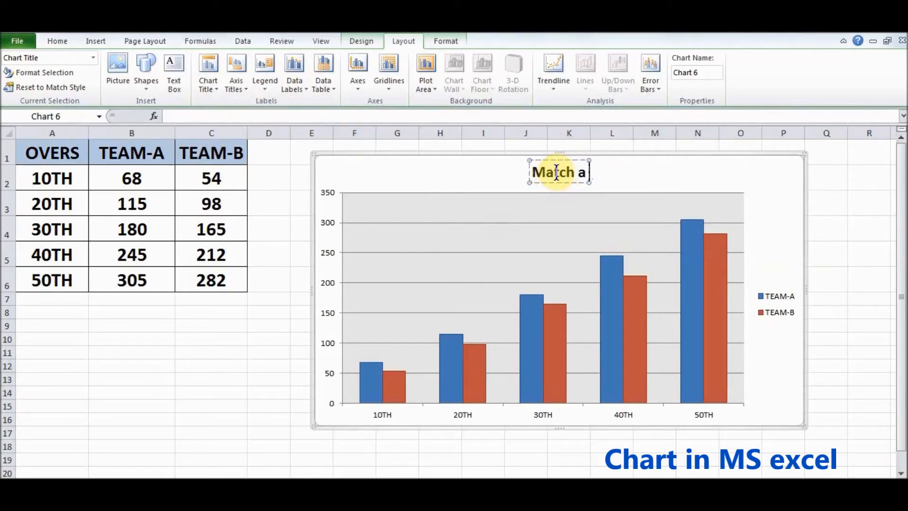
pyautogui.press('BackSpace')
pyautogui.write('An')
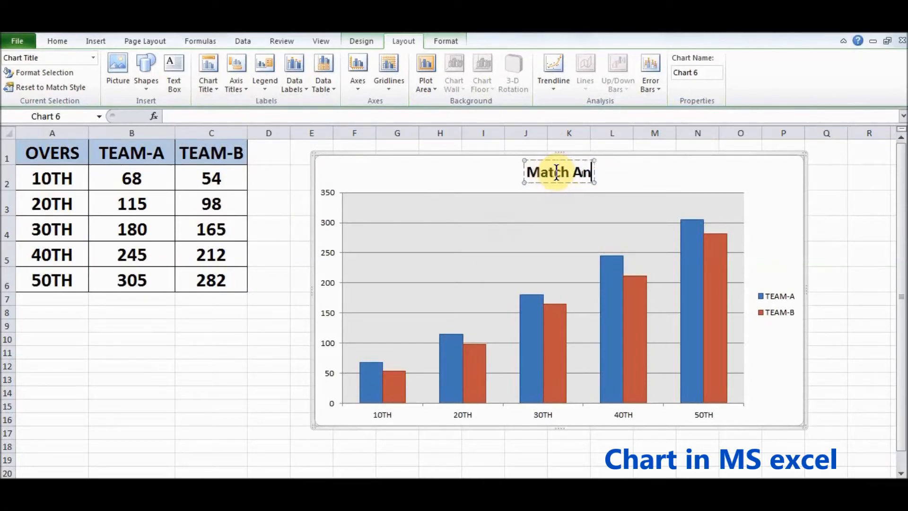
pyautogui.write('alysis')
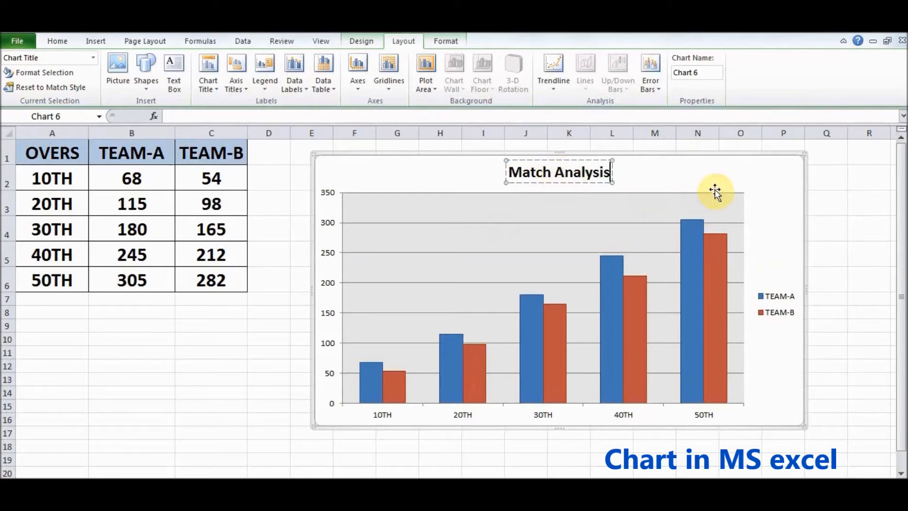
pyautogui.click(851, 202)
pyautogui.click(603, 174)
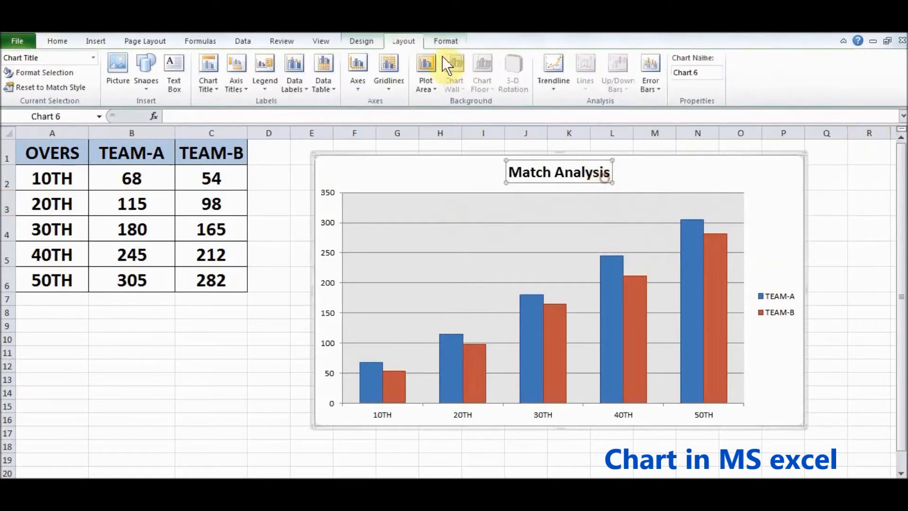
# Add a primary horizontal axis title using the Title Below Axis option and set its text to "overs".
pyautogui.click(243, 89)
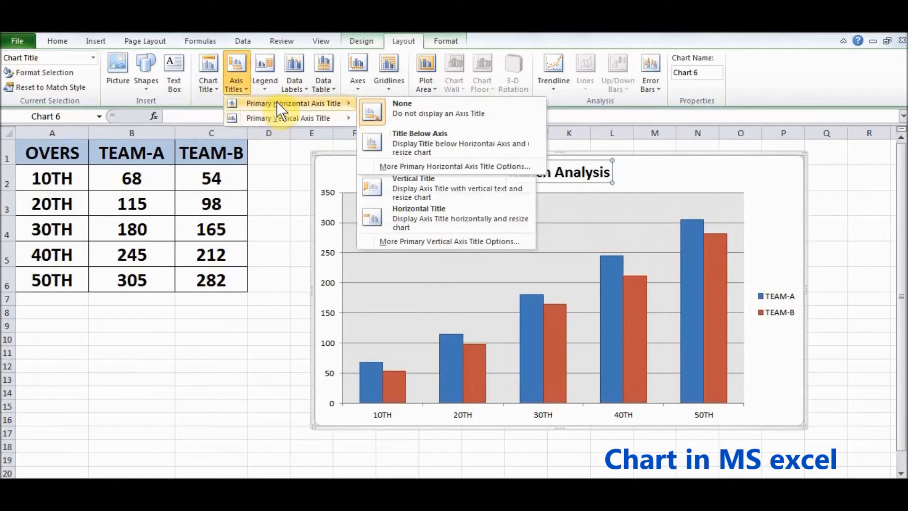
pyautogui.moveTo(276, 116)
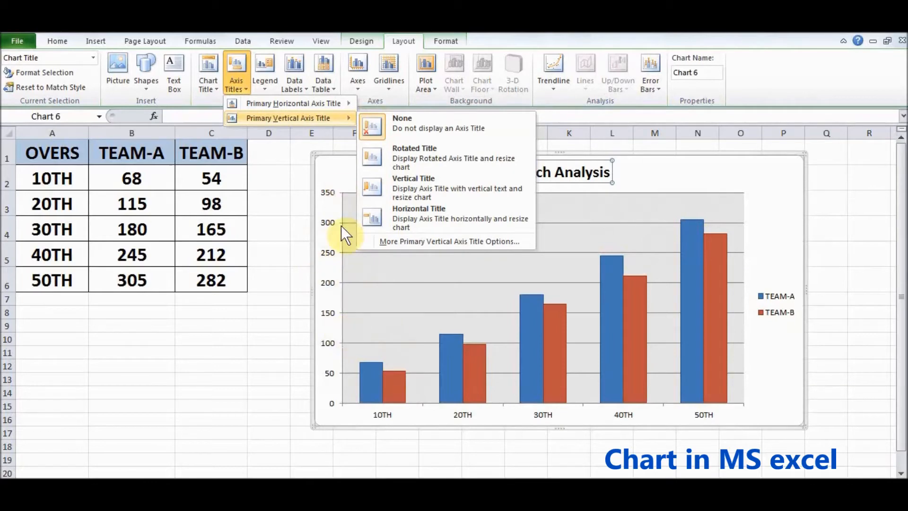
pyautogui.moveTo(310, 108)
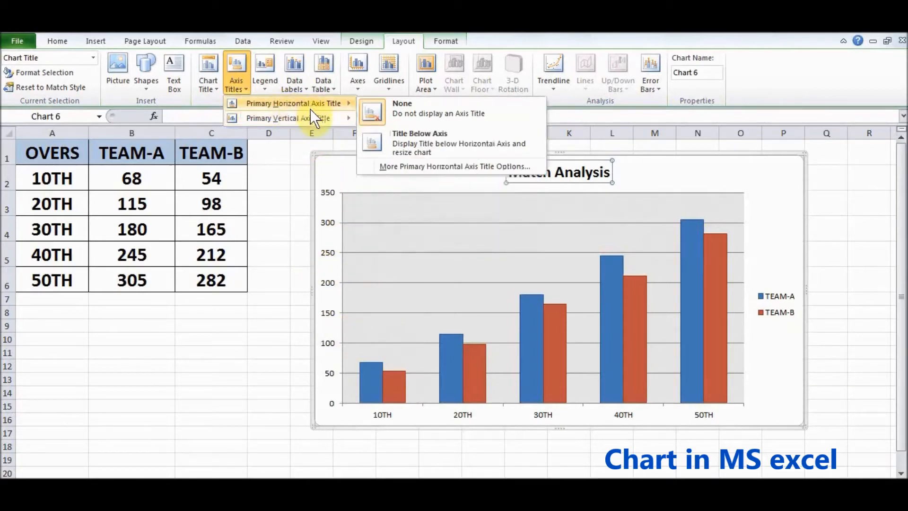
pyautogui.click(440, 135)
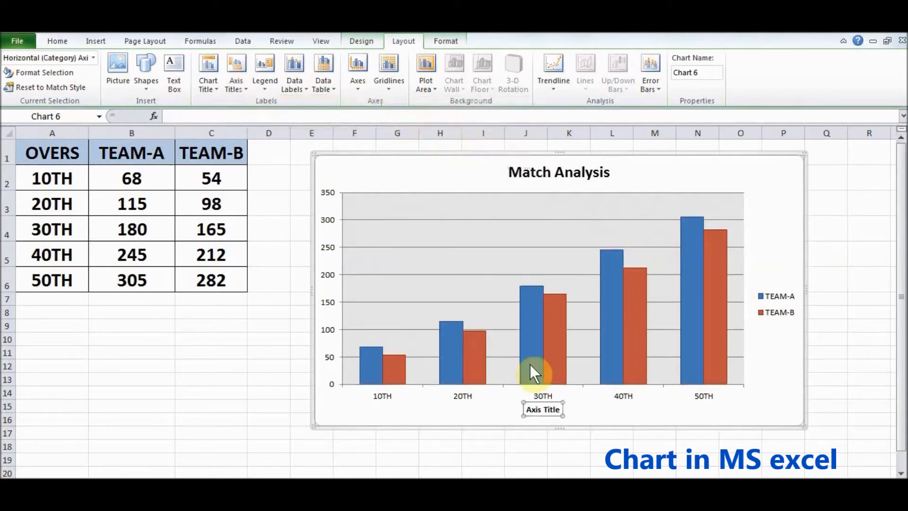
pyautogui.tripleClick(545, 409)
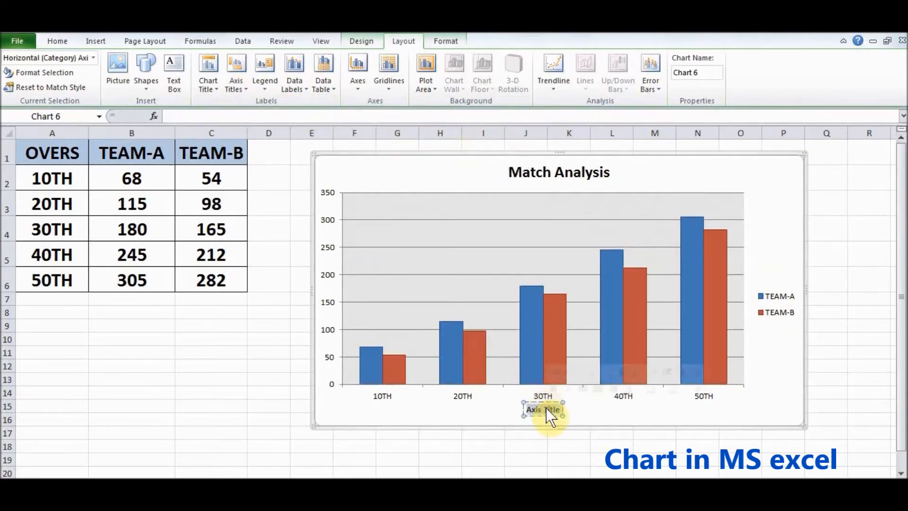
pyautogui.write('overs')
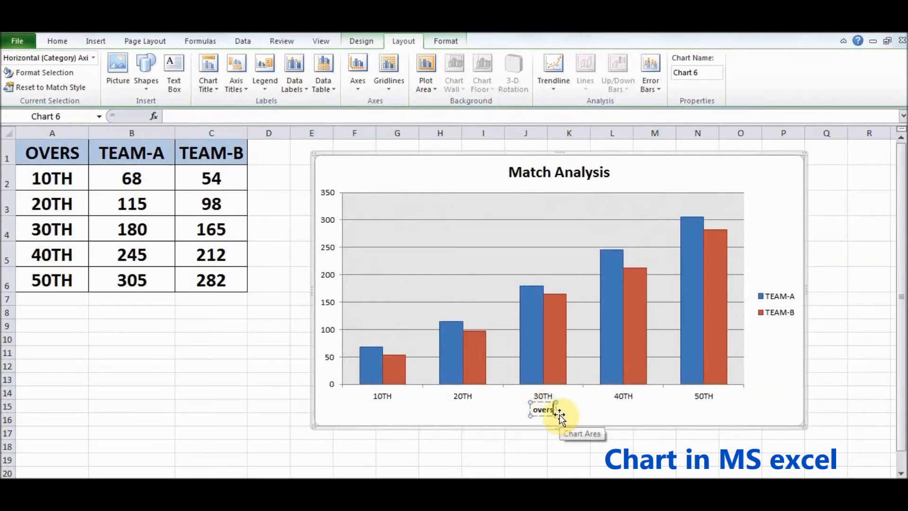
pyautogui.click(599, 417)
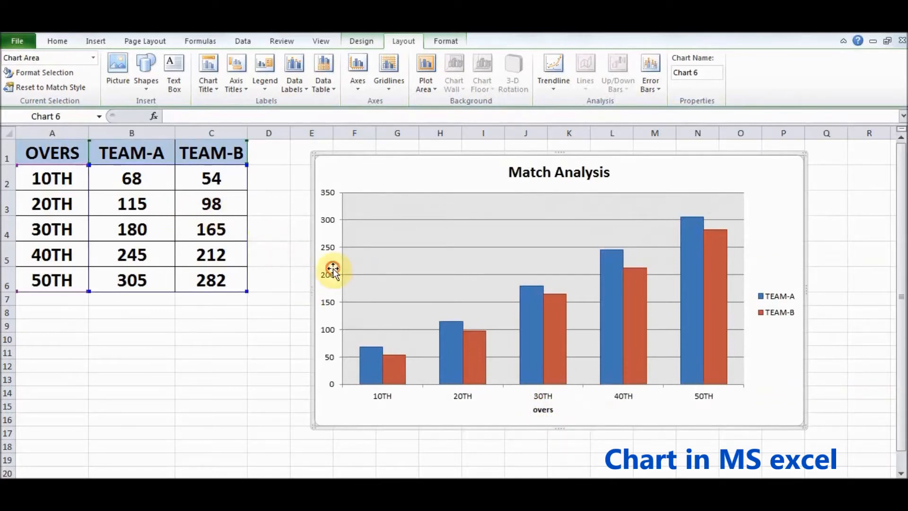
# Add a primary vertical axis title using the Rotated Title option and set its text to "scores".
pyautogui.click(245, 89)
pyautogui.moveTo(305, 117)
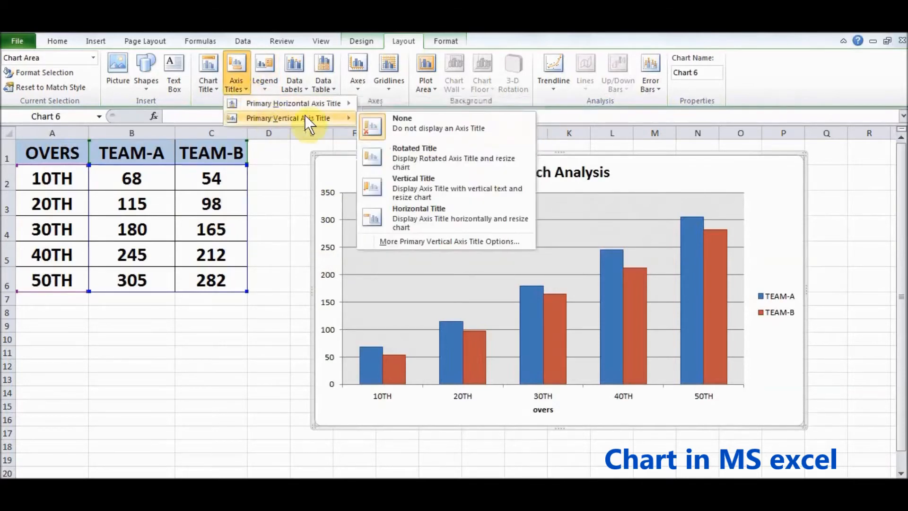
pyautogui.click(419, 149)
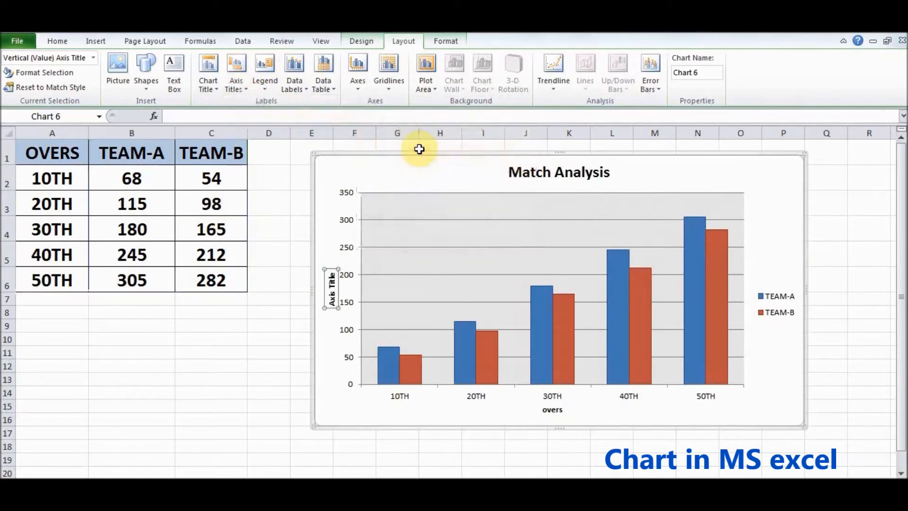
pyautogui.doubleClick(336, 294)
pyautogui.click(579, 428)
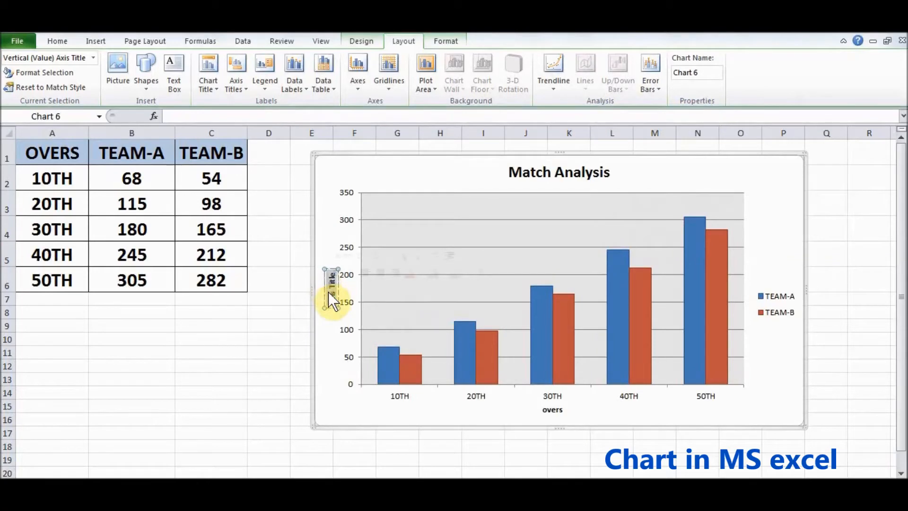
pyautogui.write('scores')
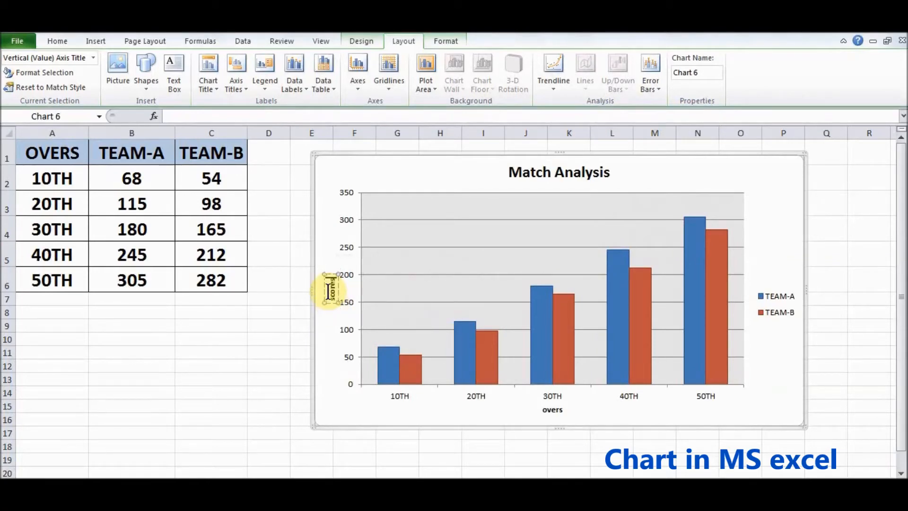
pyautogui.click(331, 336)
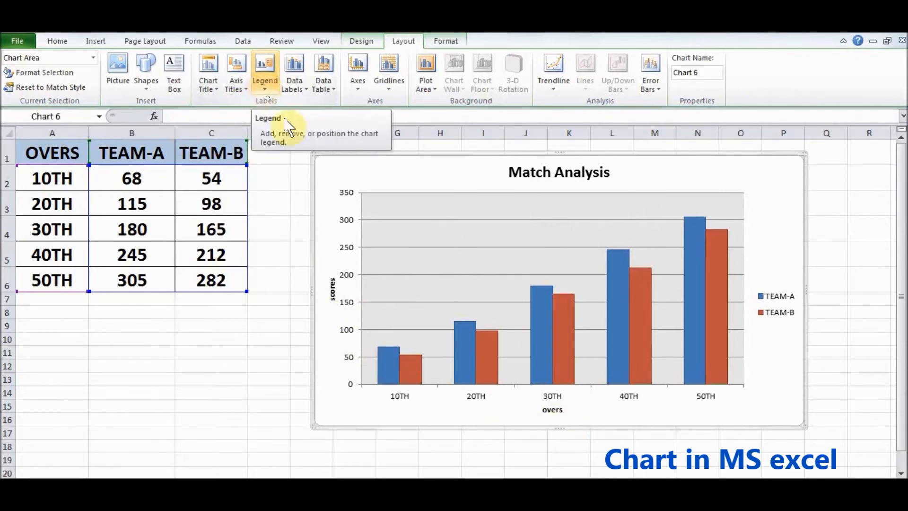
# Look over the legend placement options and display data labels centred on both teams' columns.
pyautogui.click(776, 298)
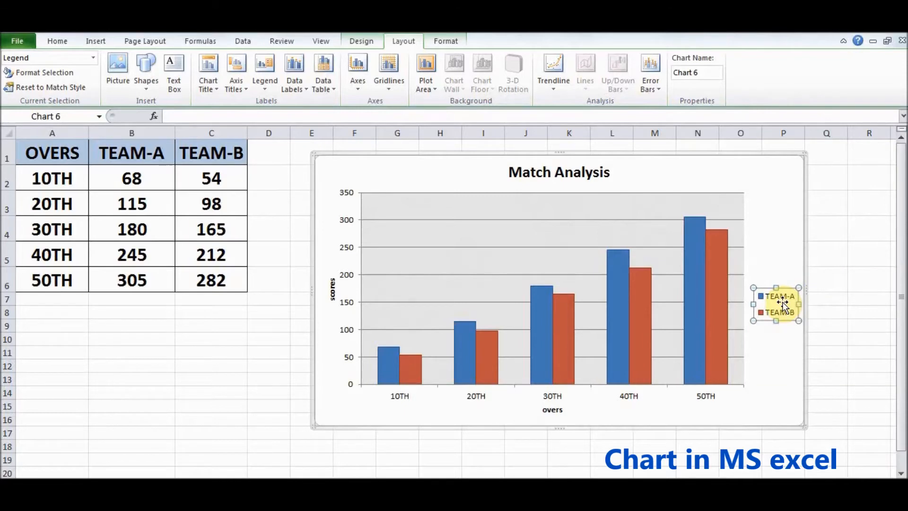
pyautogui.click(263, 88)
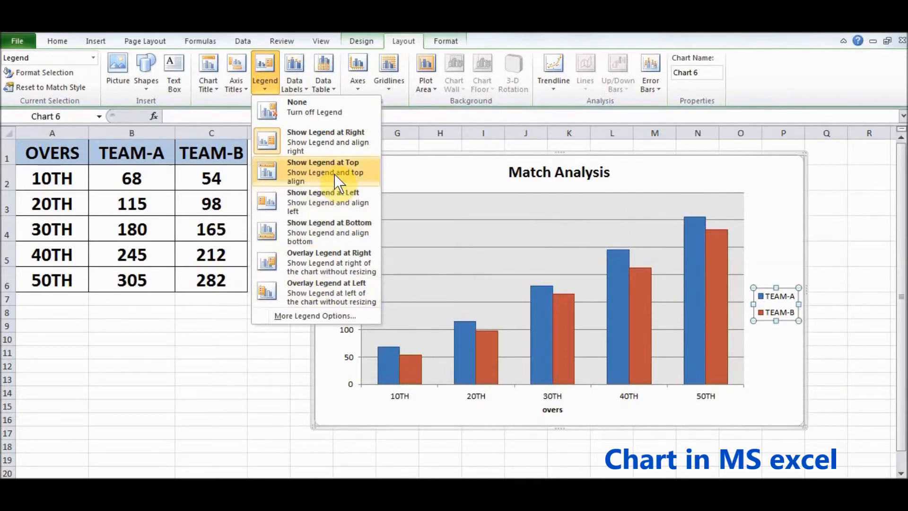
pyautogui.click(301, 89)
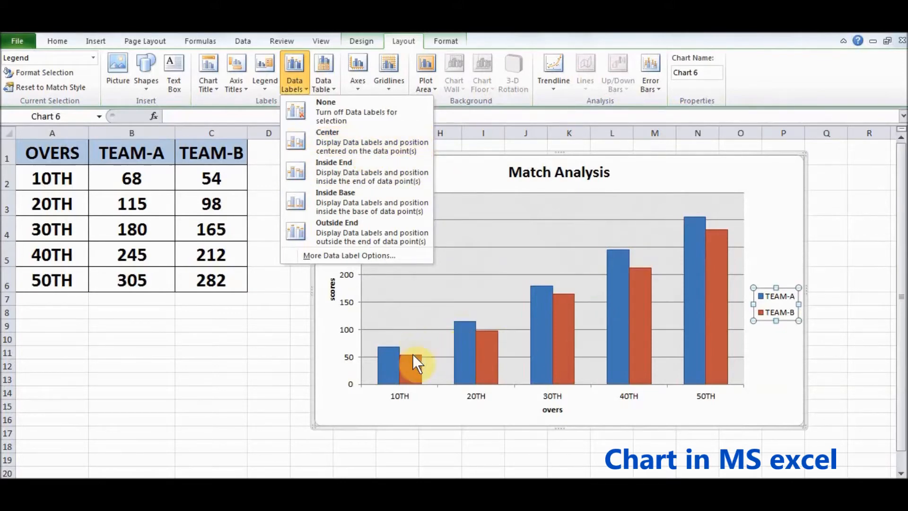
pyautogui.click(371, 144)
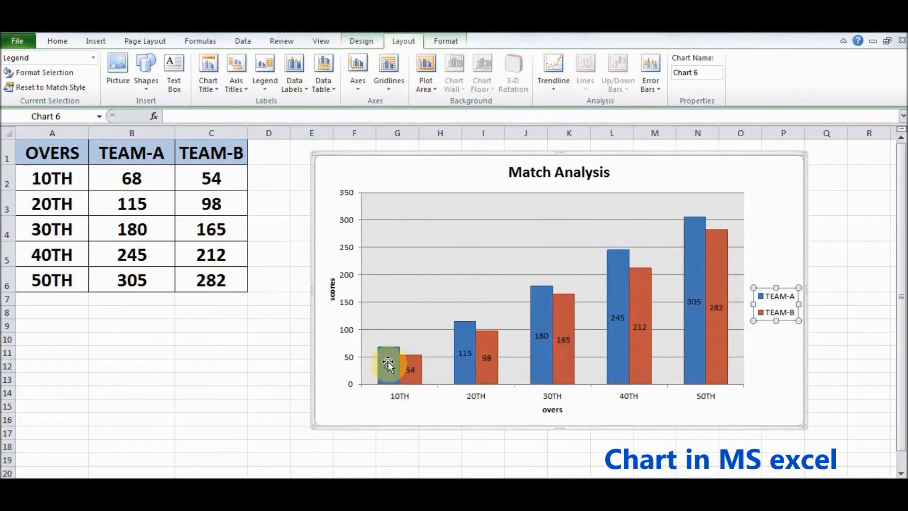
pyautogui.moveTo(720, 317)
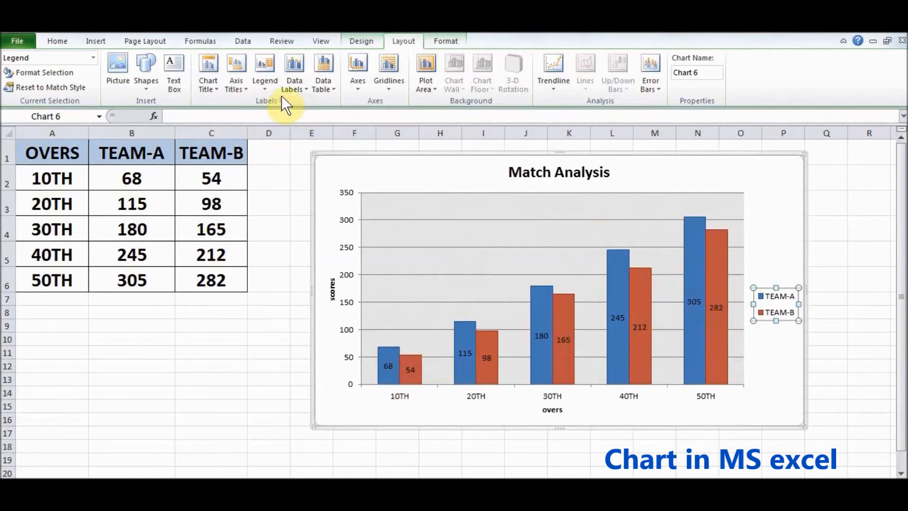
# Try showing a data table without legend keys below the chart, and remove it again.
pyautogui.click(293, 90)
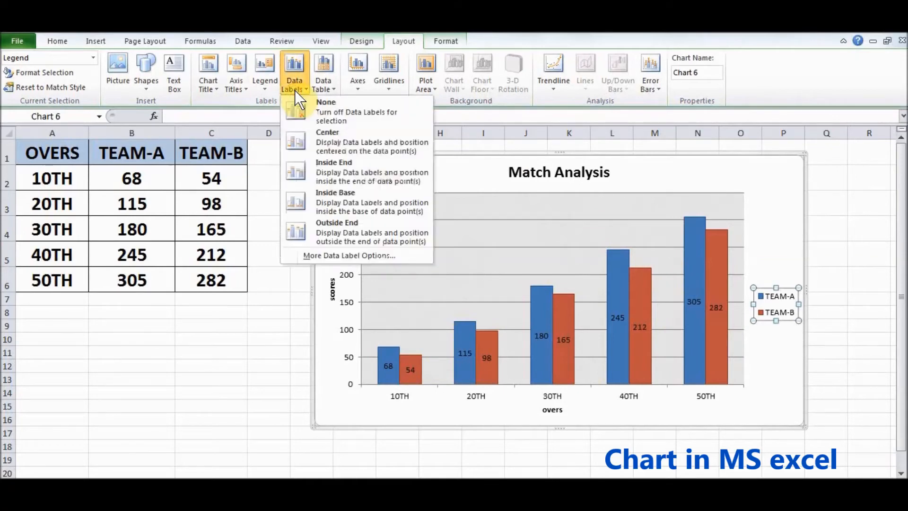
pyautogui.click(333, 87)
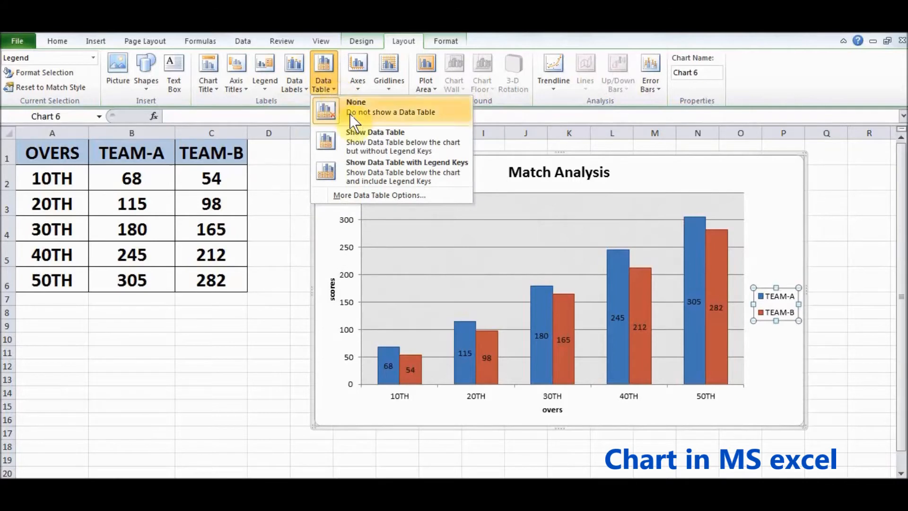
pyautogui.click(390, 135)
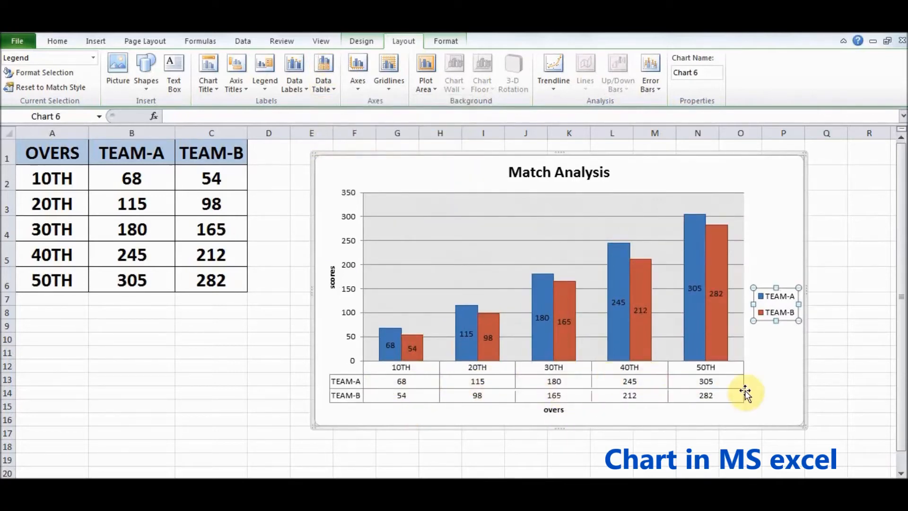
pyautogui.click(326, 87)
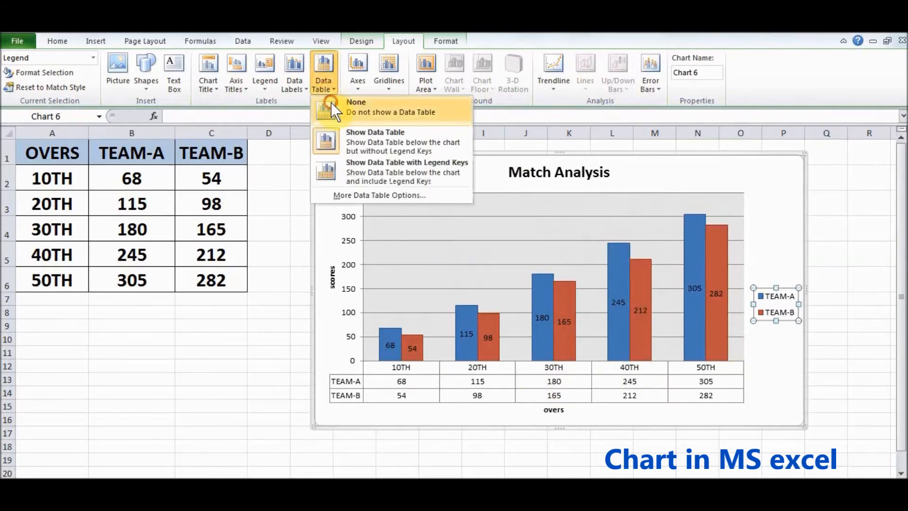
pyautogui.click(330, 102)
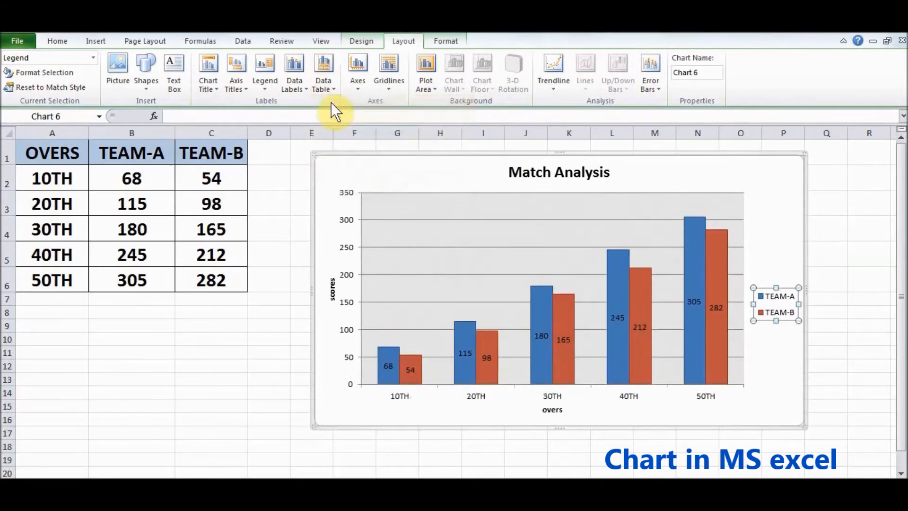
# Try the Major Gridlines and Minor Gridlines options for the chart's primary horizontal gridlines.
pyautogui.click(382, 86)
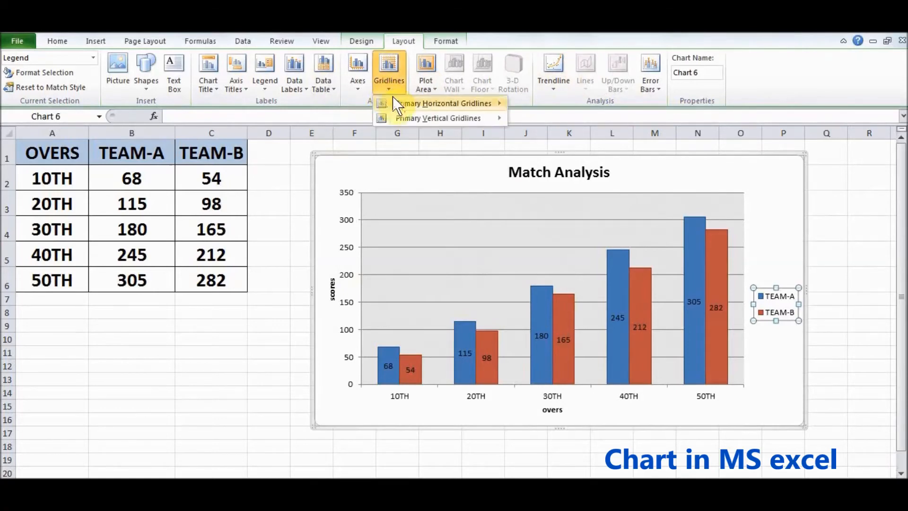
pyautogui.moveTo(393, 100)
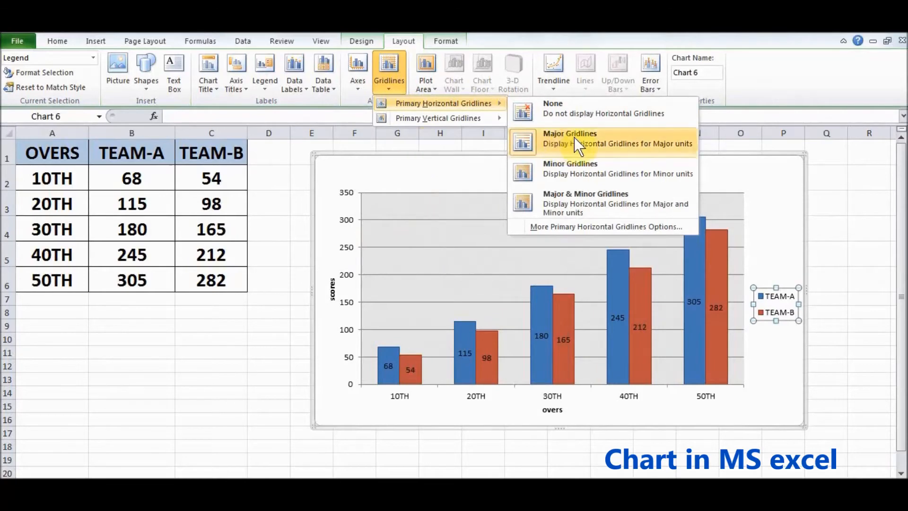
pyautogui.click(637, 139)
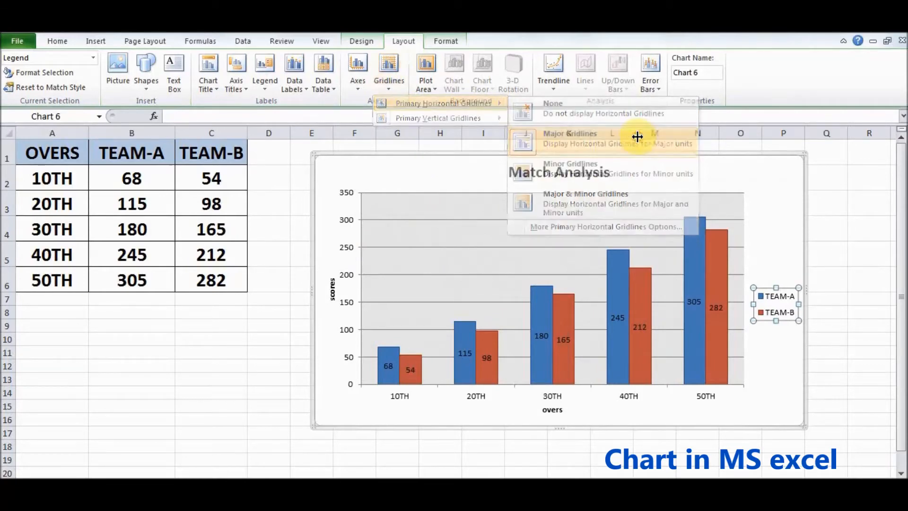
pyautogui.click(380, 85)
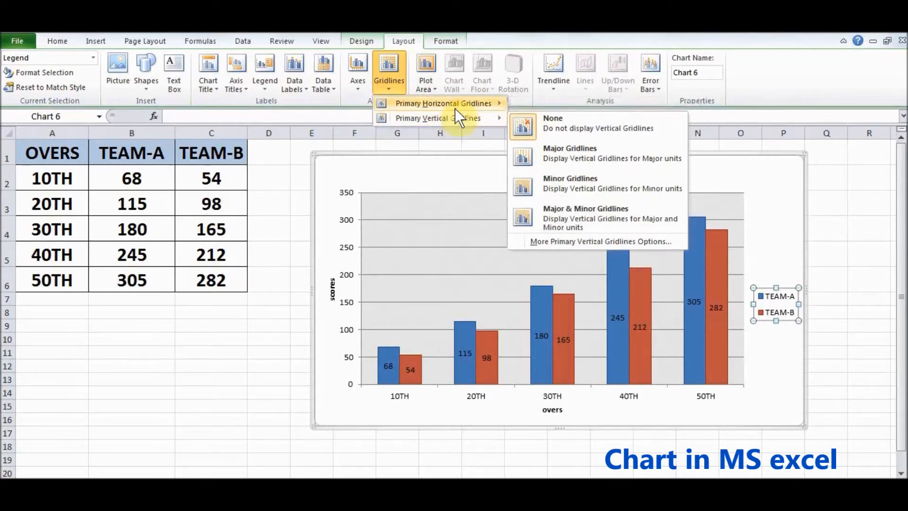
pyautogui.moveTo(454, 105)
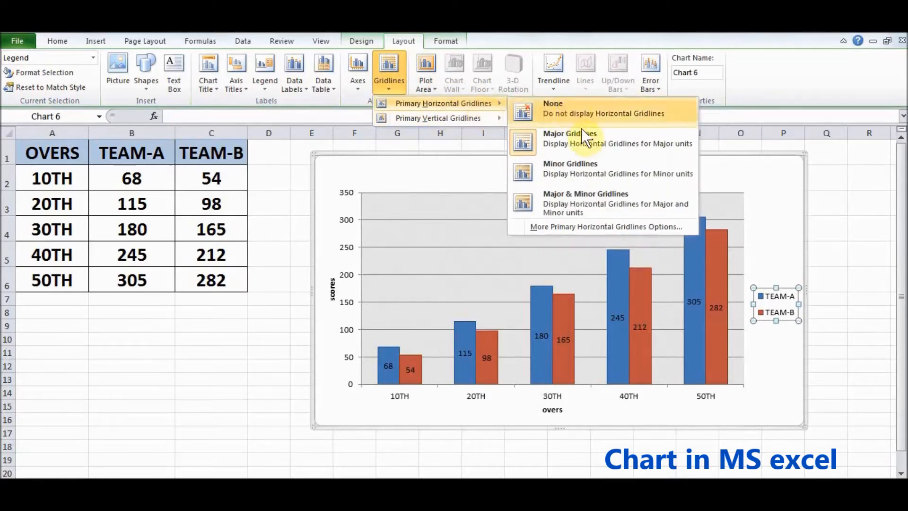
pyautogui.click(590, 167)
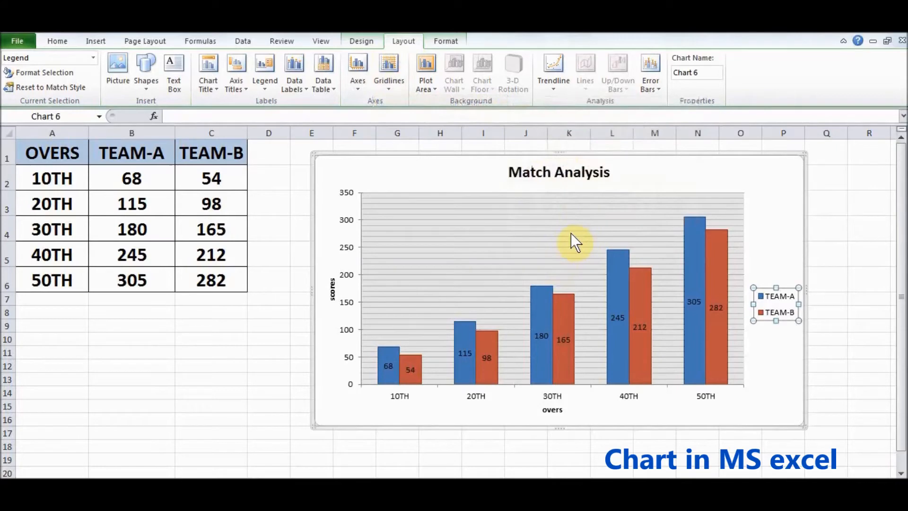
# Set the chart's primary horizontal gridlines to Major & Minor Gridlines.
pyautogui.click(387, 76)
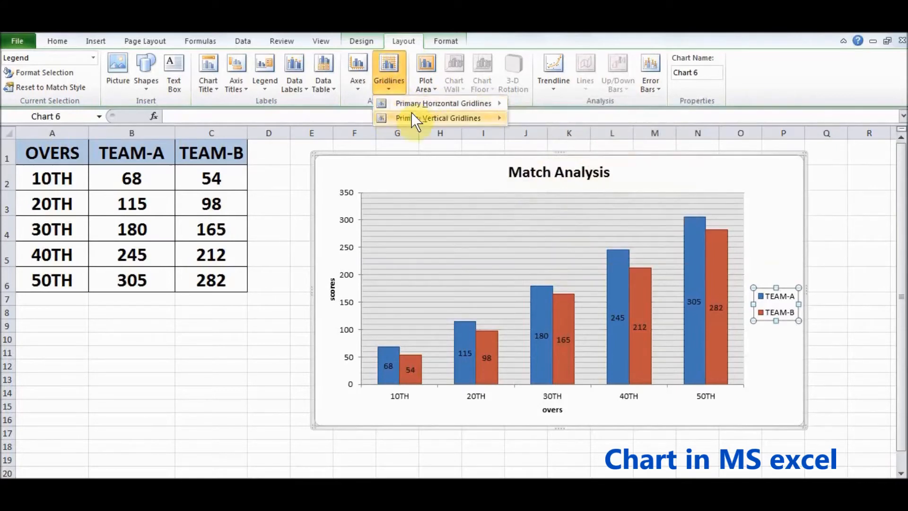
pyautogui.moveTo(450, 106)
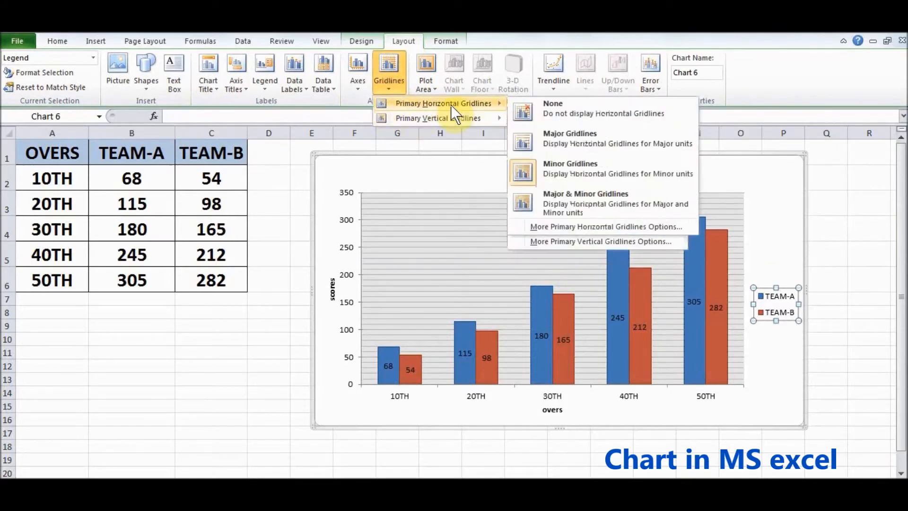
pyautogui.click(573, 202)
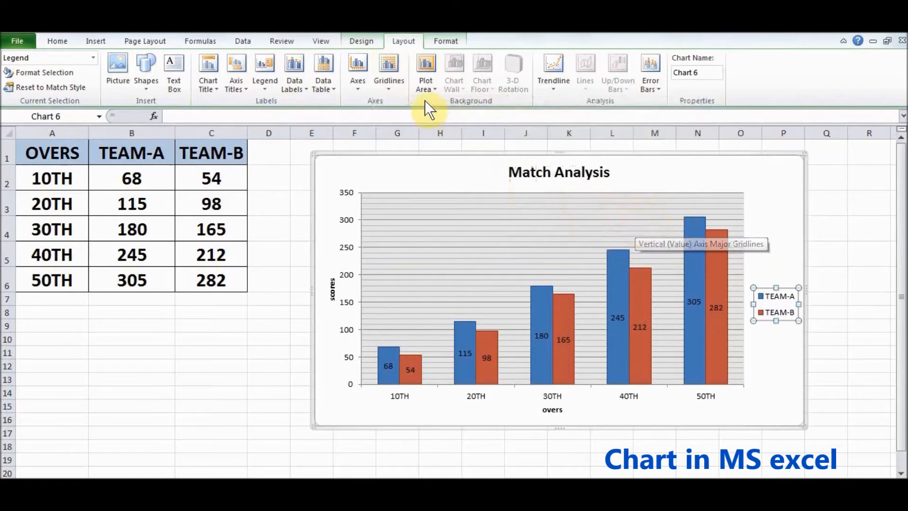
# Set the primary vertical gridlines to Major & Minor Gridlines and clear the plot area's fill.
pyautogui.click(396, 89)
pyautogui.moveTo(404, 114)
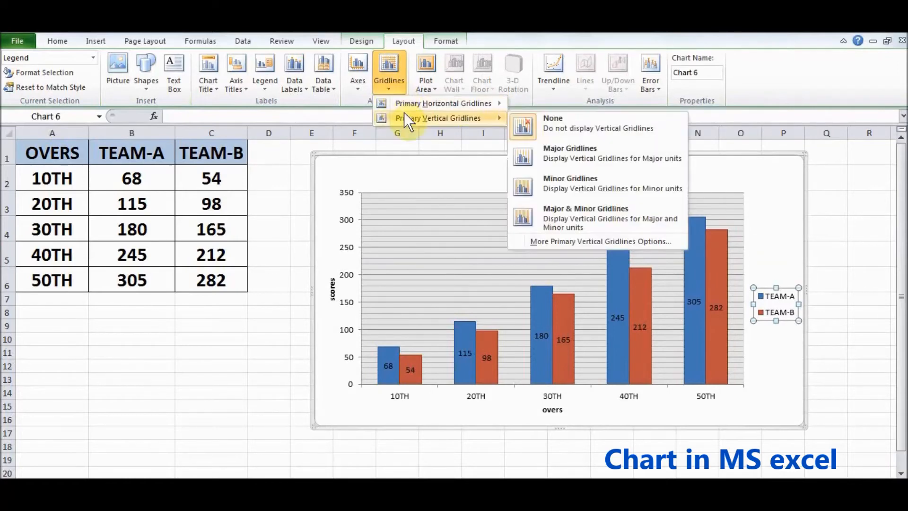
pyautogui.click(589, 212)
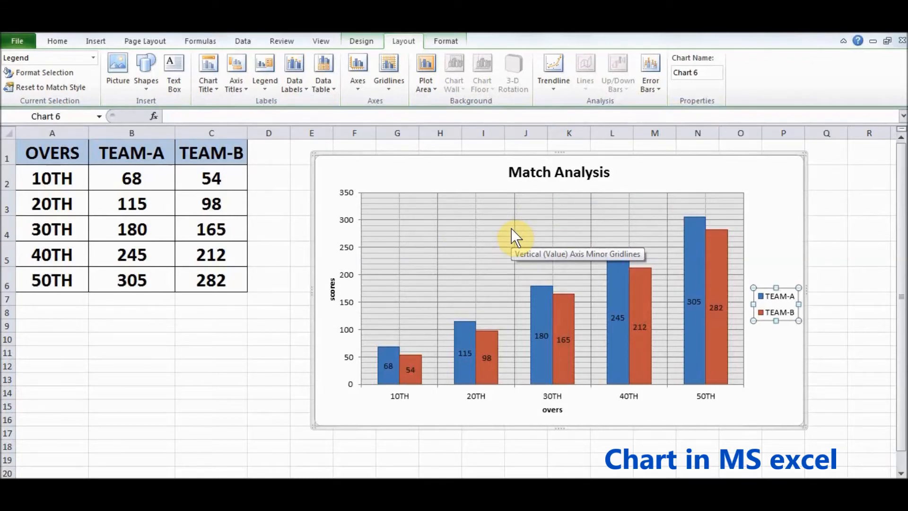
pyautogui.click(436, 91)
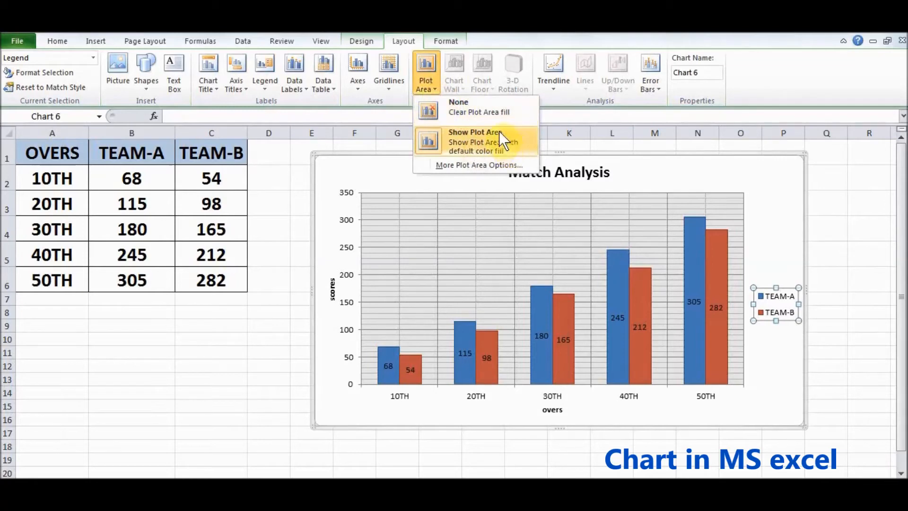
pyautogui.click(491, 115)
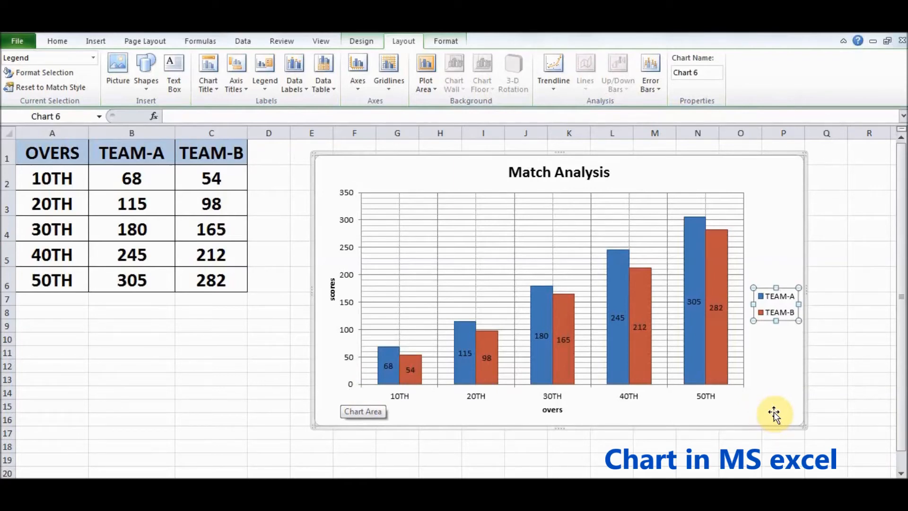
# Apply the light blue Subtle Effect shape style to the whole chart area.
pyautogui.click(443, 40)
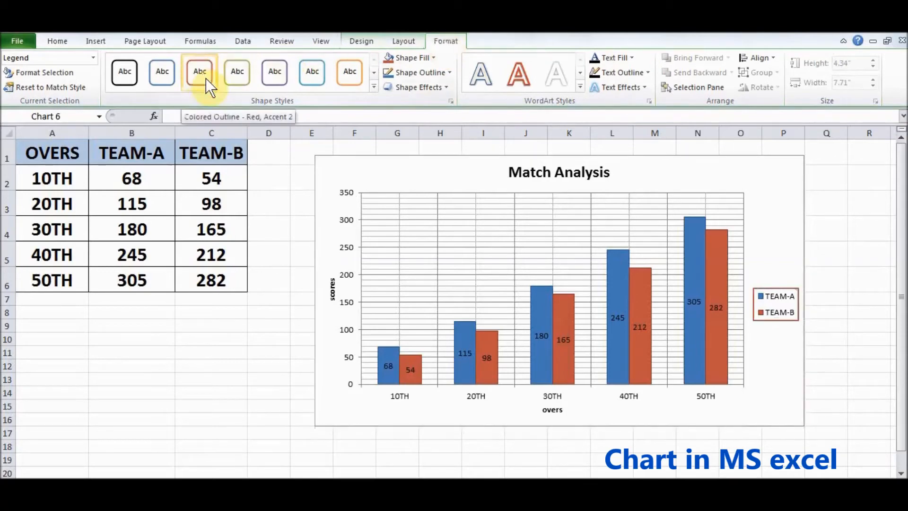
pyautogui.click(374, 86)
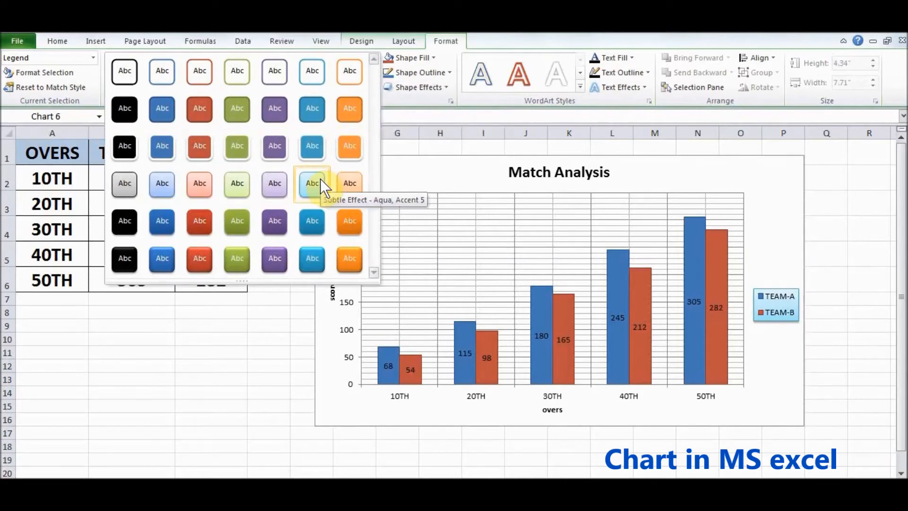
pyautogui.click(793, 177)
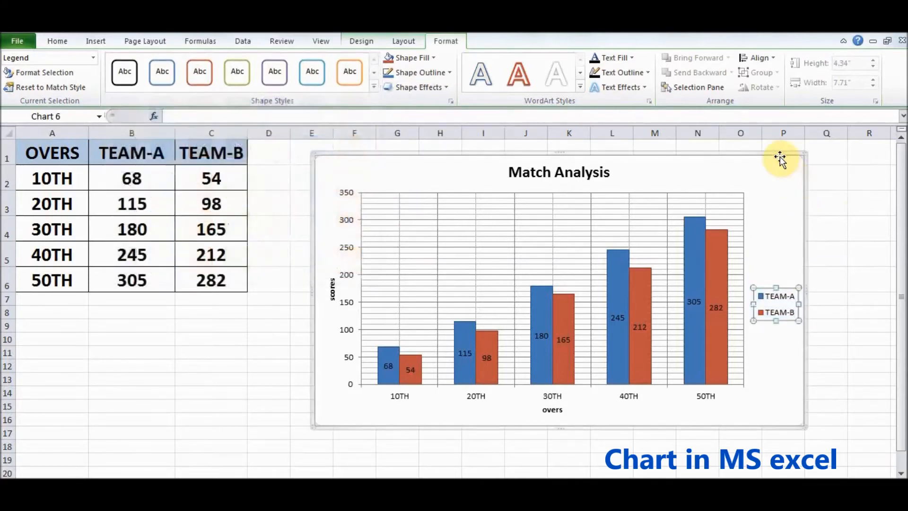
pyautogui.click(779, 157)
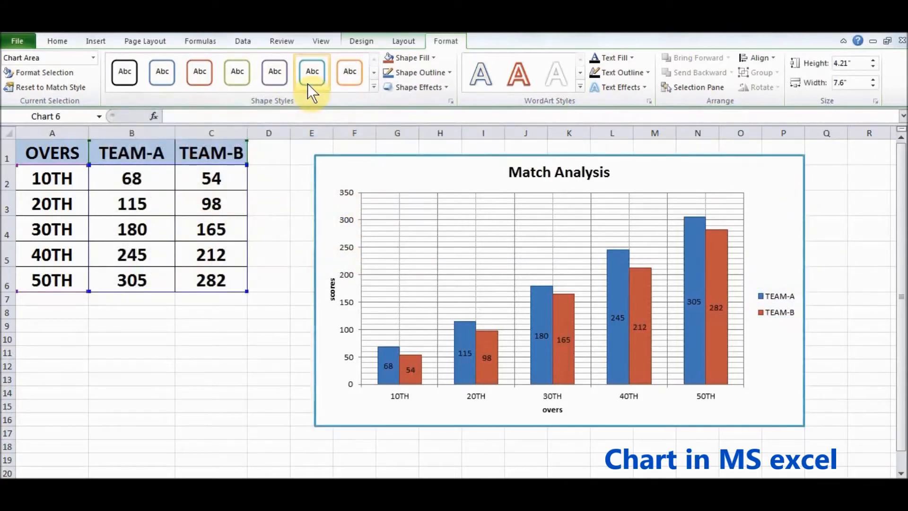
pyautogui.click(373, 86)
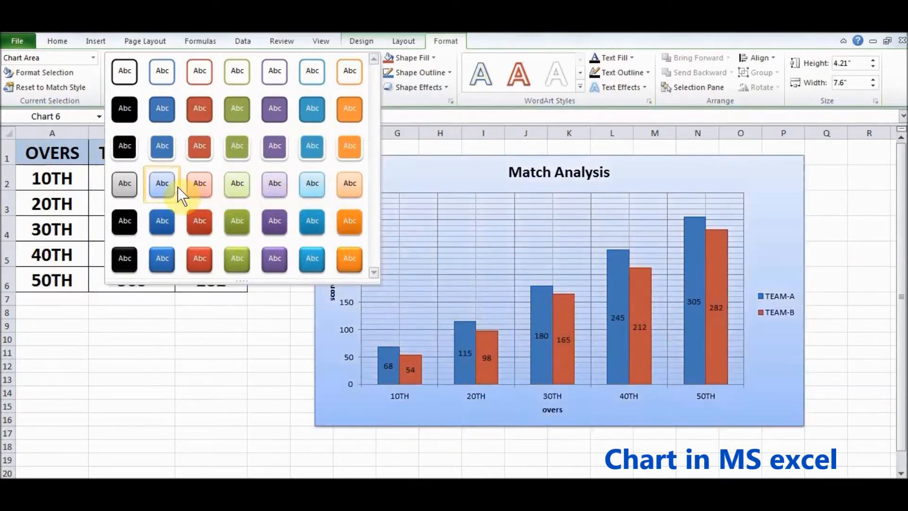
pyautogui.click(177, 187)
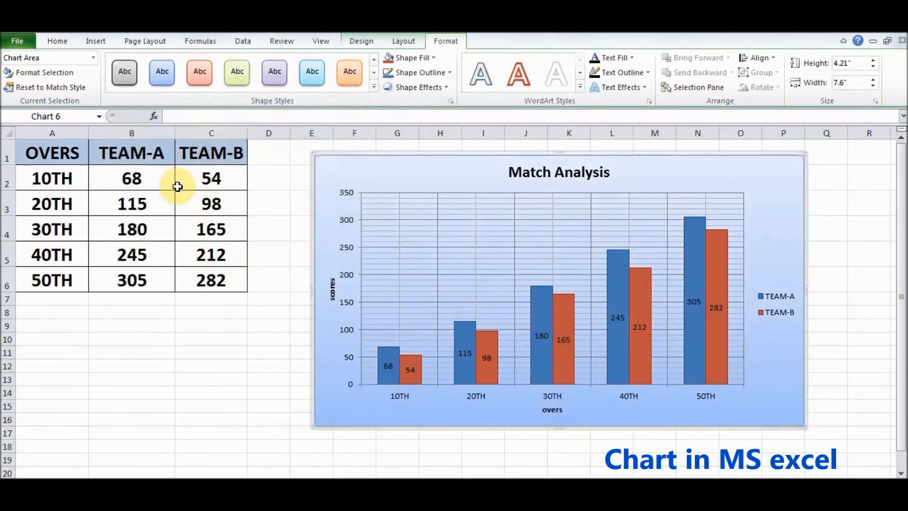
# Fill the chart area with a light aqua theme colour and give it a standard red outline.
pyautogui.click(435, 61)
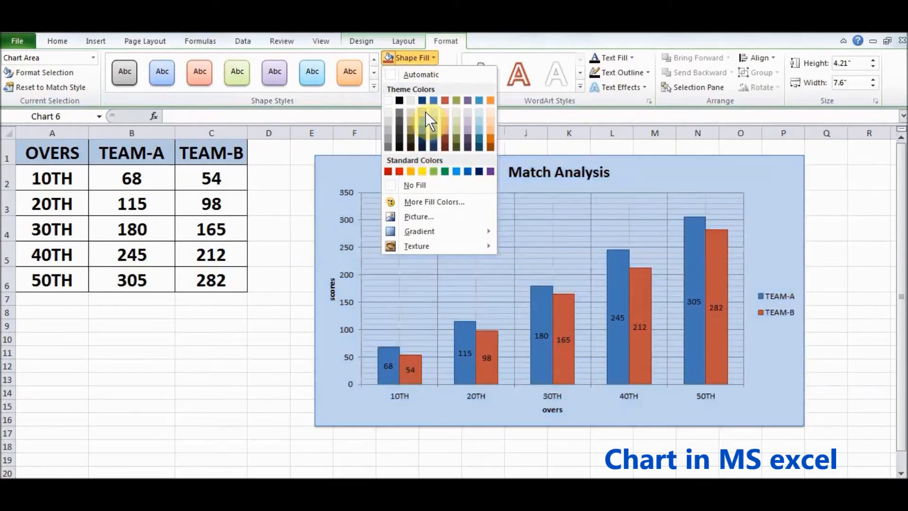
pyautogui.click(481, 120)
pyautogui.click(450, 74)
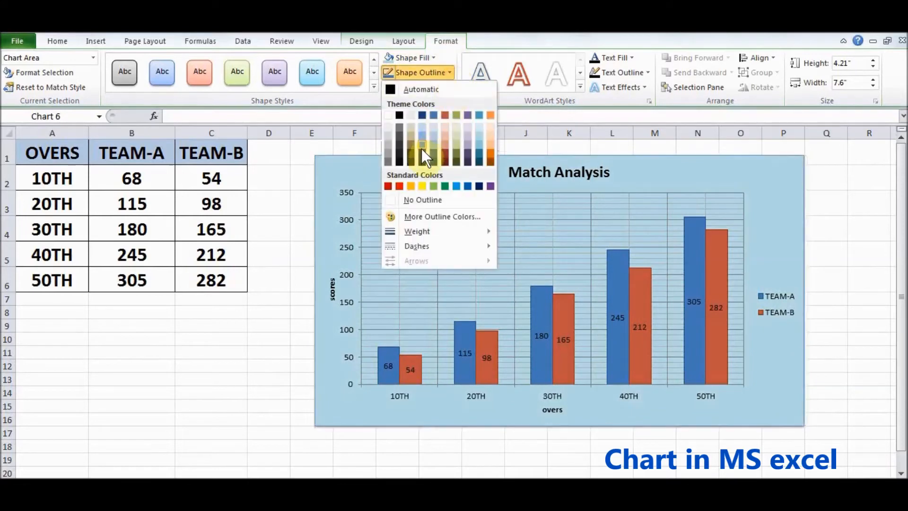
pyautogui.click(402, 186)
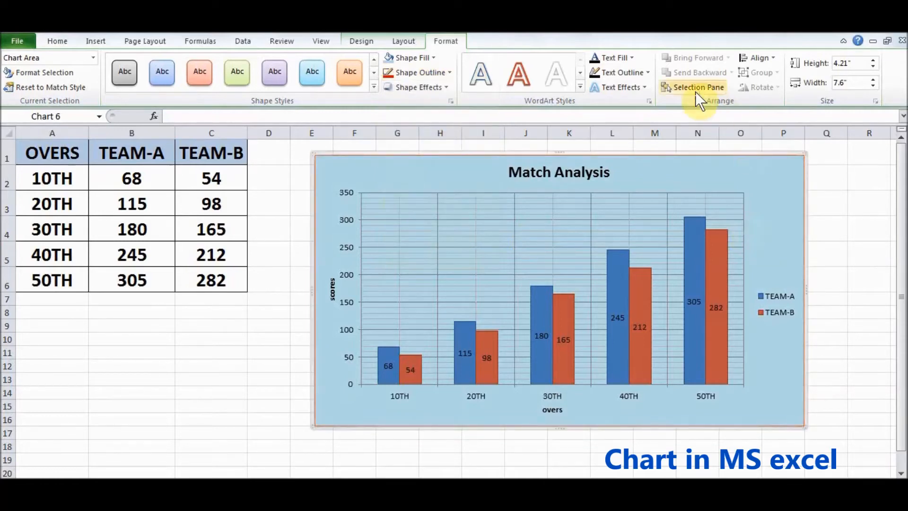
# Try a red text fill on the chart, and set its text to standard dark blue instead.
pyautogui.click(630, 55)
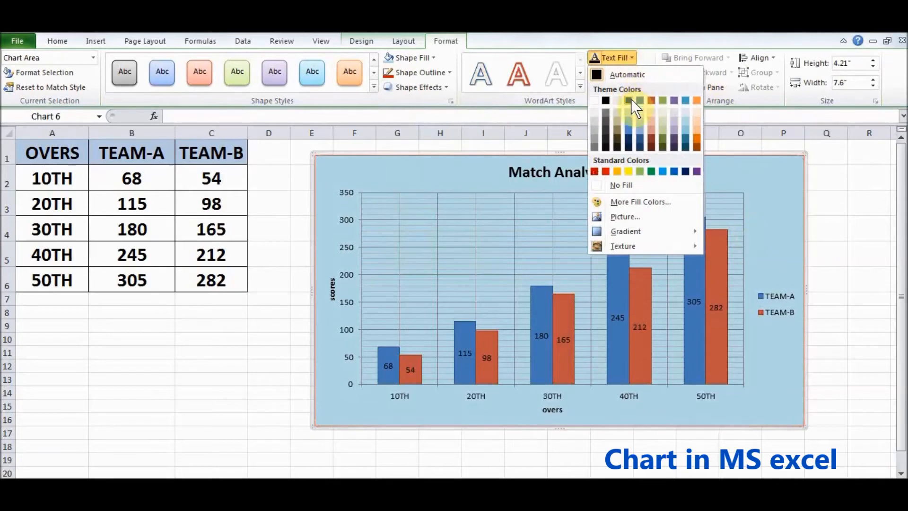
pyautogui.click(607, 172)
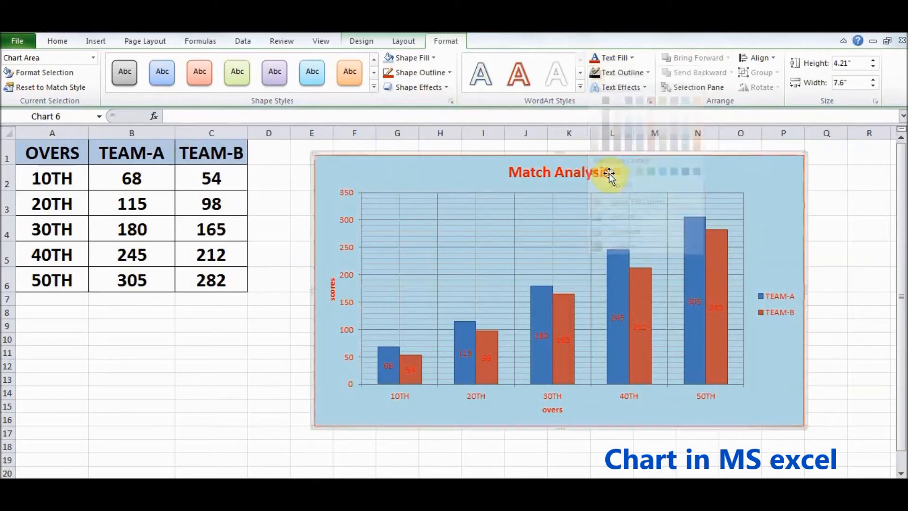
pyautogui.click(630, 55)
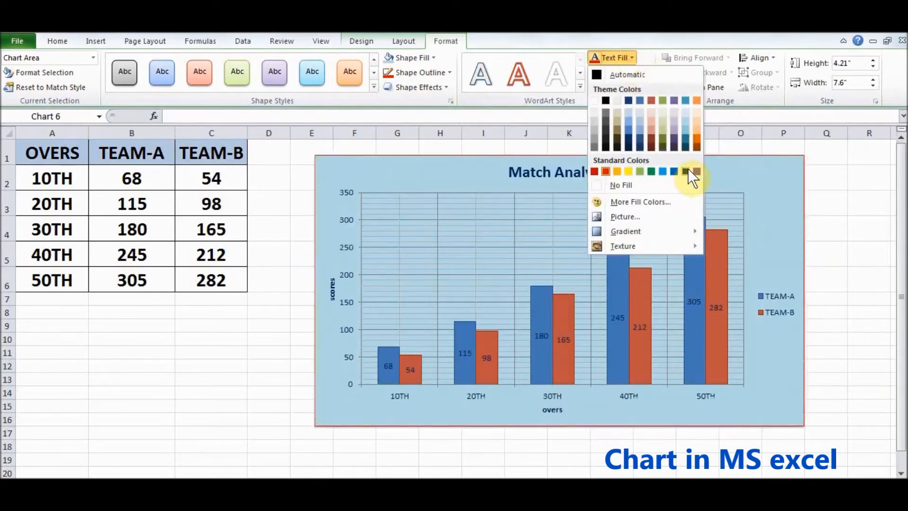
pyautogui.click(687, 168)
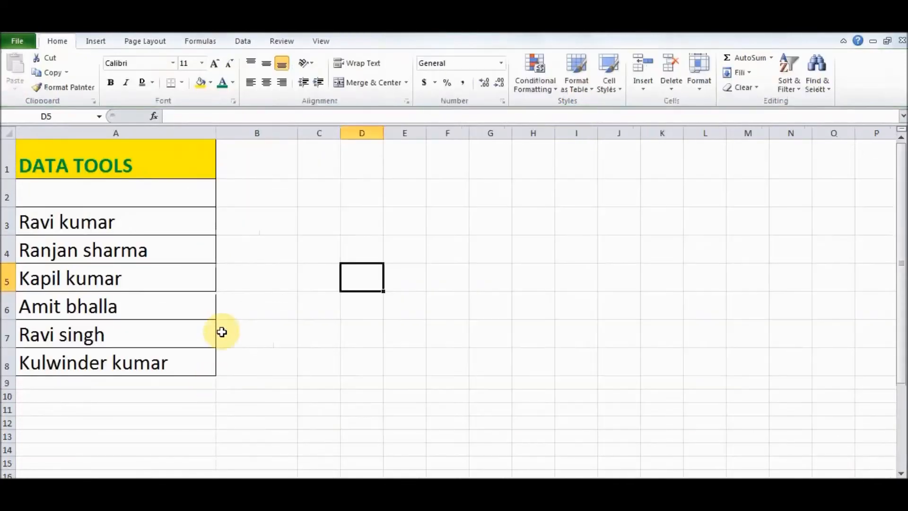
# Split the full names in A3:A8 into separate columns with Text to Columns, as delimited data using Space as the delimiter.
pyautogui.scroll(-5, 213, 312)
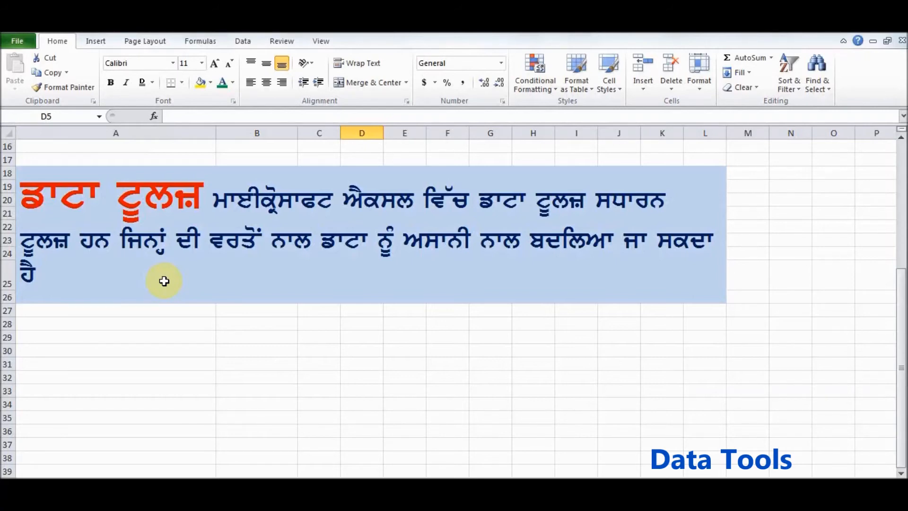
pyautogui.scroll(5, 164, 281)
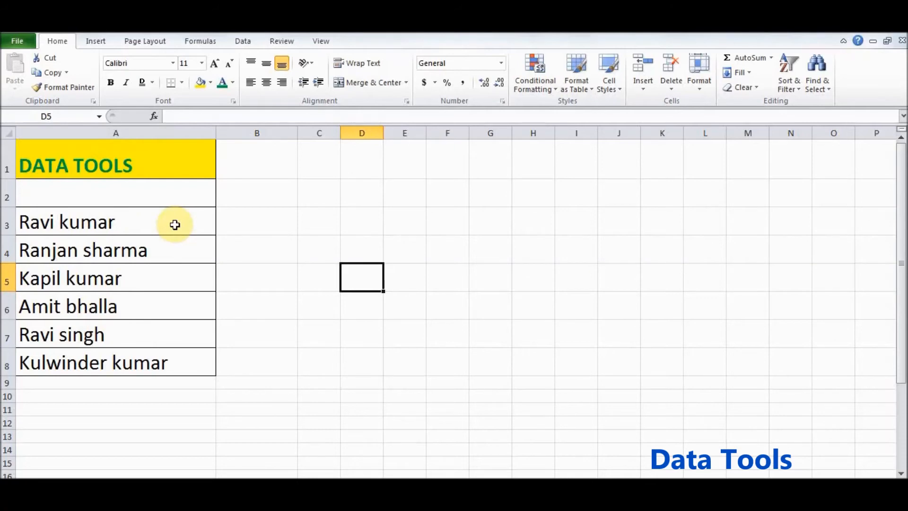
pyautogui.moveTo(175, 224); pyautogui.dragTo(177, 353)
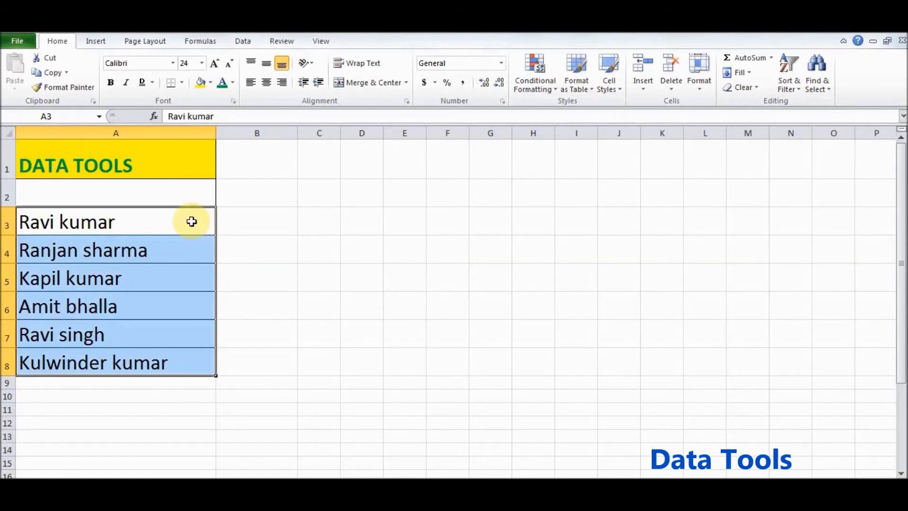
pyautogui.click(244, 41)
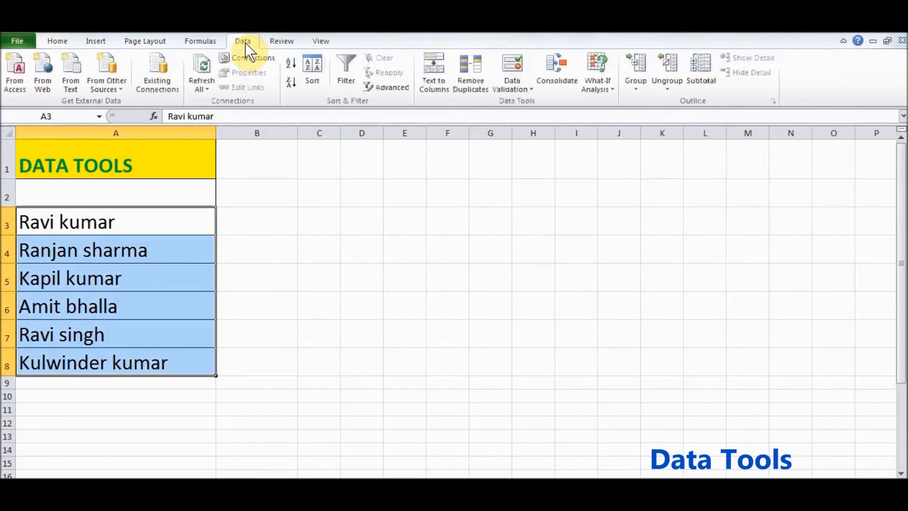
pyautogui.click(428, 83)
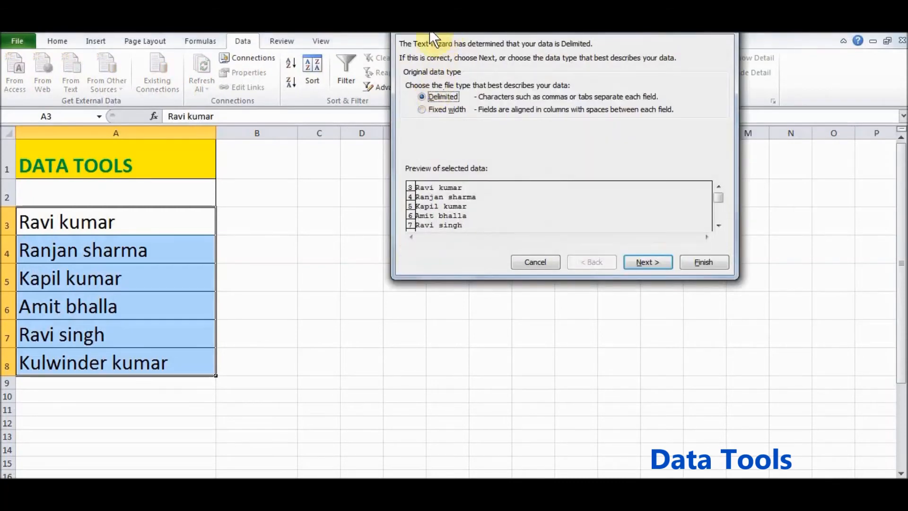
pyautogui.moveTo(443, 28); pyautogui.dragTo(408, 47)
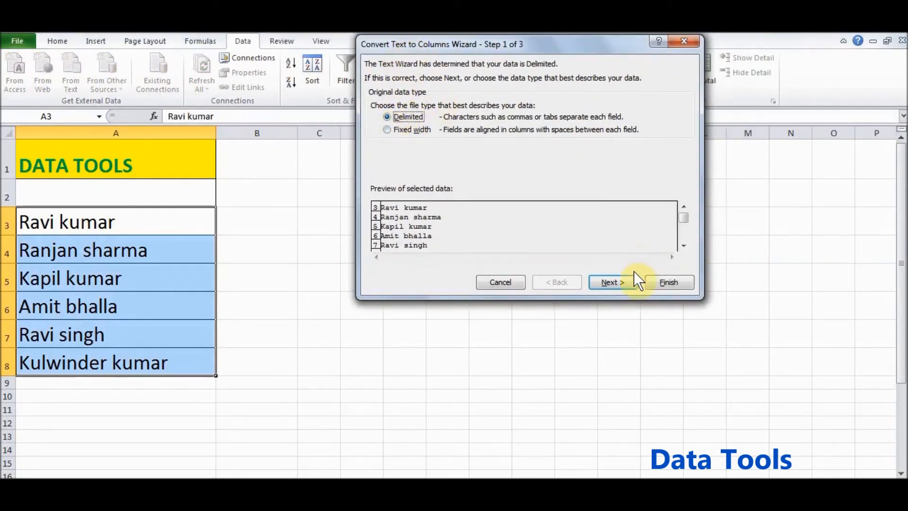
pyautogui.click(612, 283)
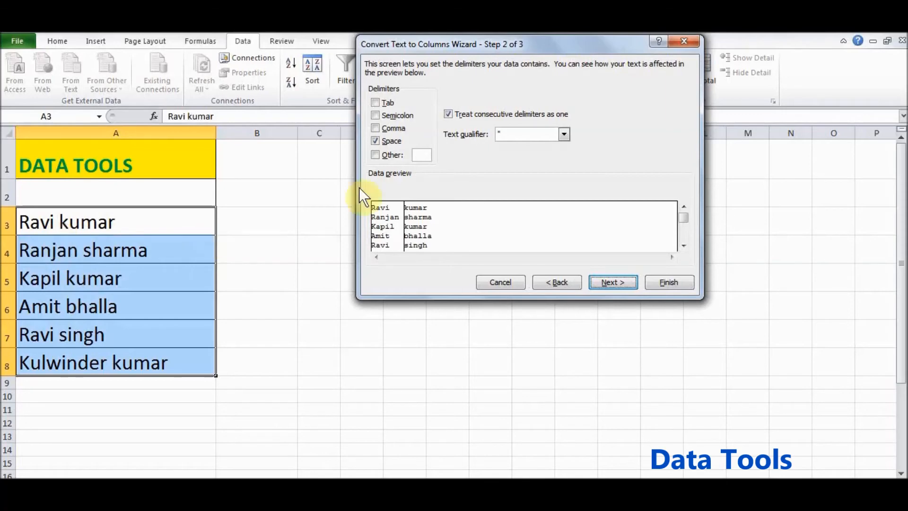
pyautogui.click(612, 283)
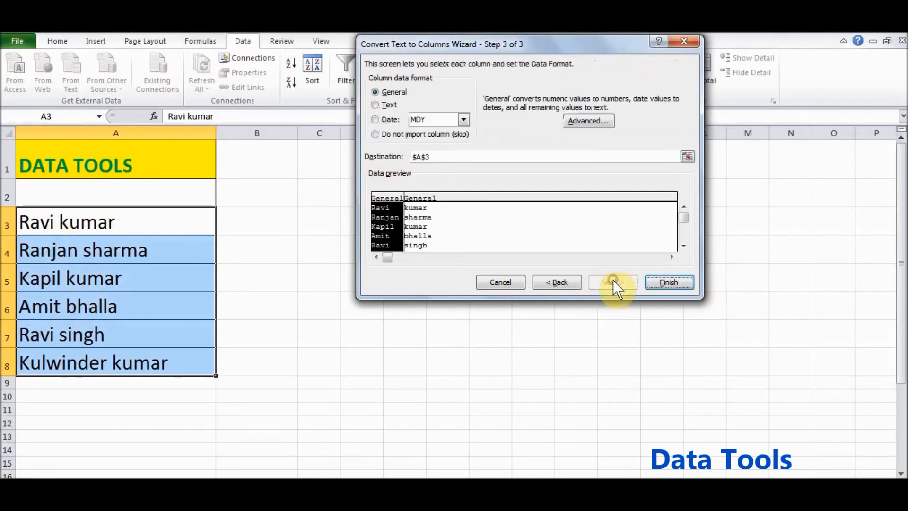
pyautogui.click(669, 282)
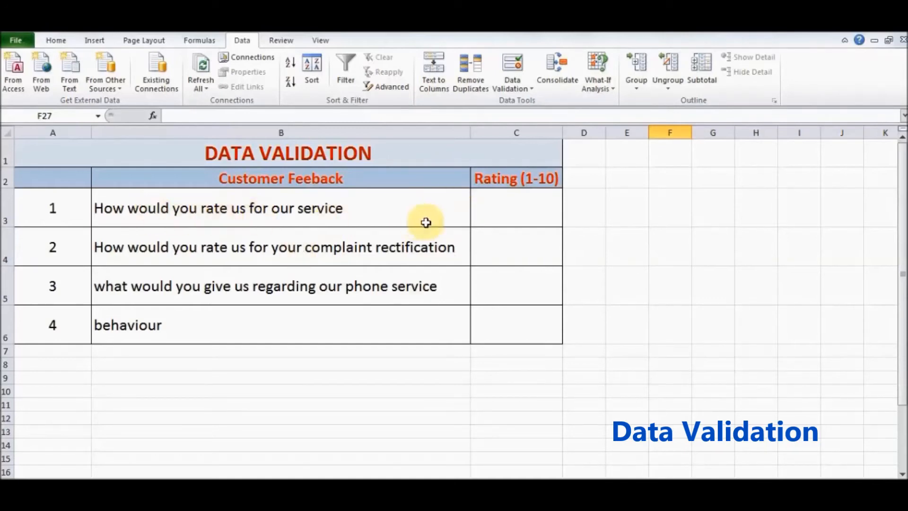
# Define data validation for the rating cells C3:C6 that allows only whole numbers between 1 and 10.
pyautogui.click(545, 208)
pyautogui.moveTo(538, 298); pyautogui.dragTo(535, 322)
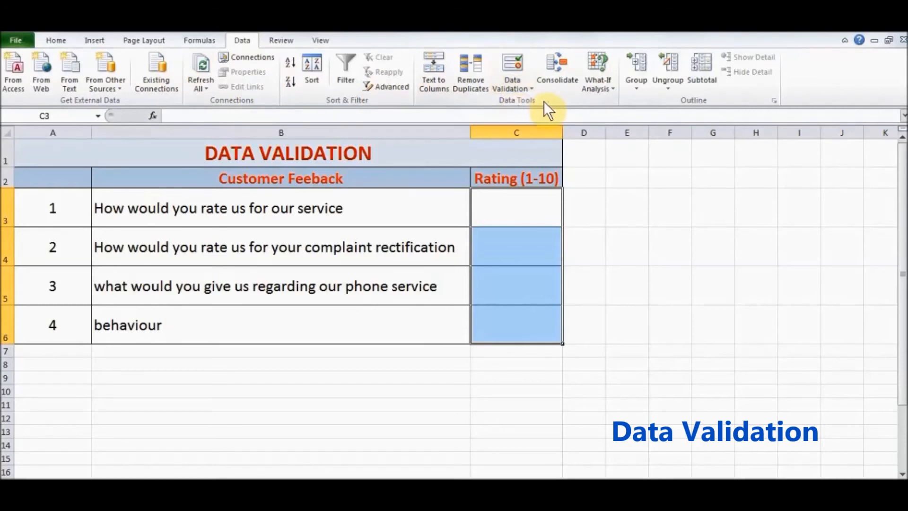
pyautogui.click(518, 71)
pyautogui.moveTo(622, 99); pyautogui.dragTo(494, 111)
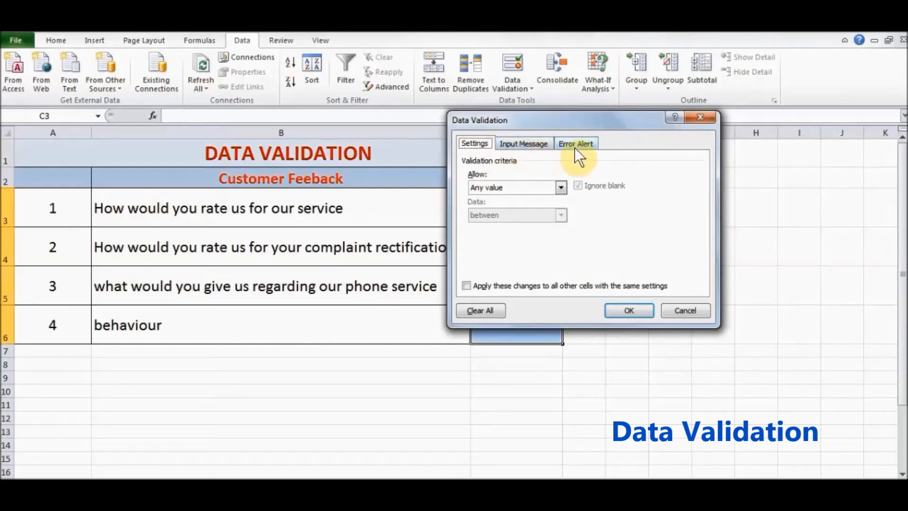
pyautogui.moveTo(574, 121); pyautogui.dragTo(609, 125)
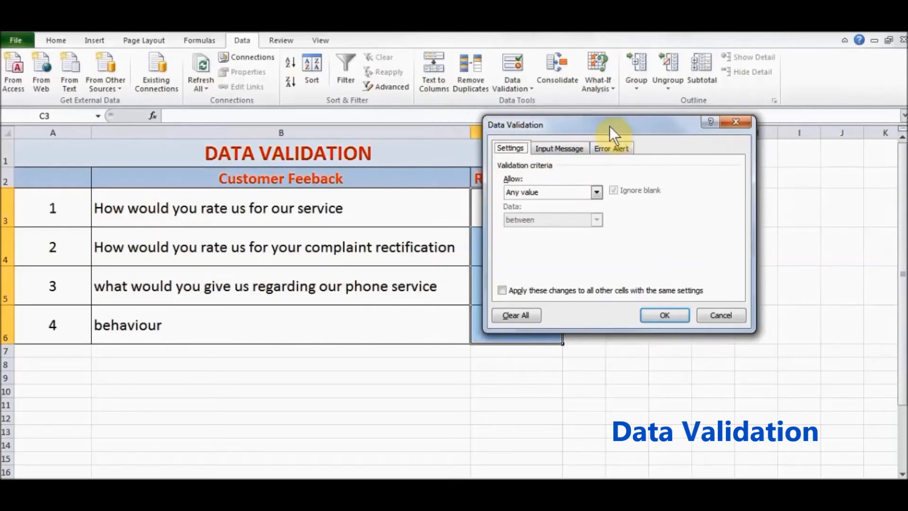
pyautogui.click(557, 194)
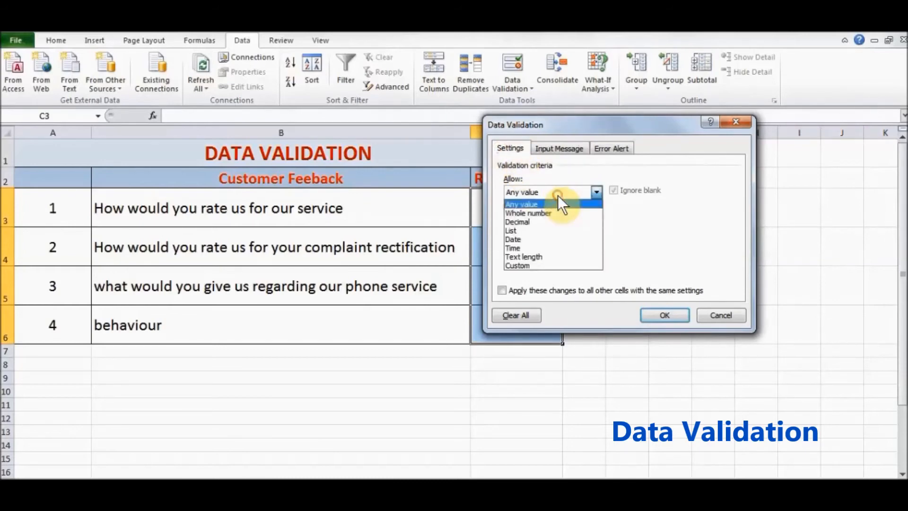
pyautogui.click(556, 211)
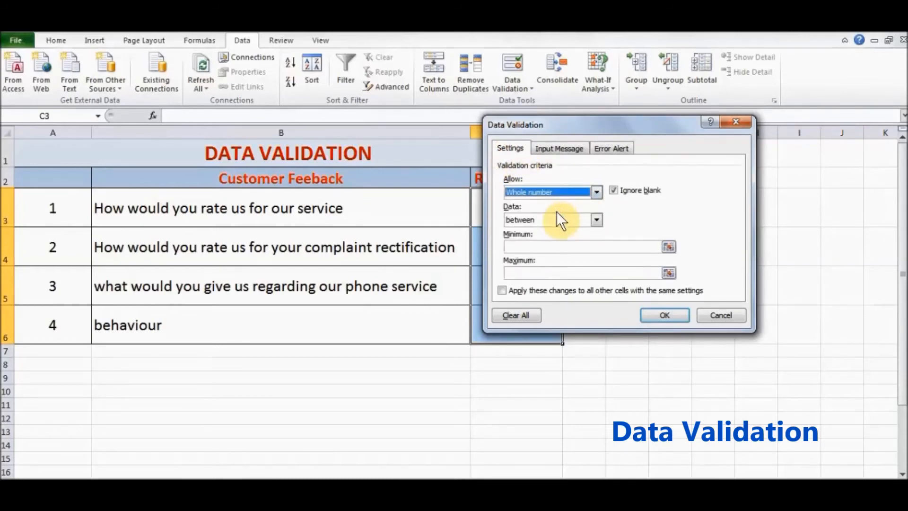
pyautogui.click(529, 246)
pyautogui.write('1')
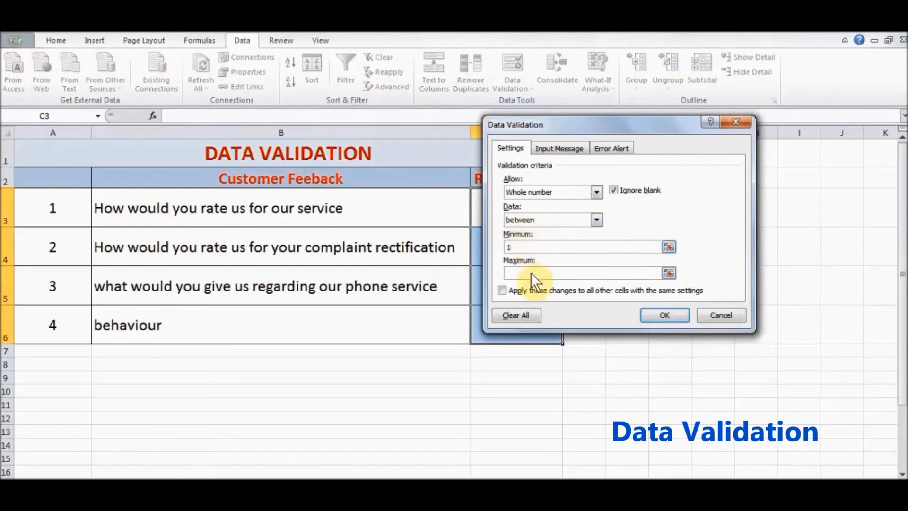
pyautogui.click(527, 270)
pyautogui.write('10')
# Enable the input message for the selected rating cells and set its title to "input value".
pyautogui.click(549, 149)
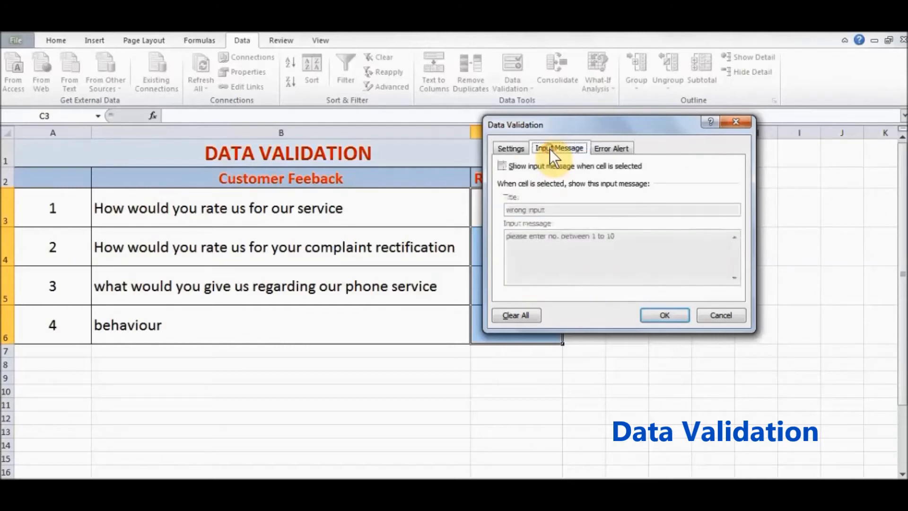
pyautogui.click(503, 165)
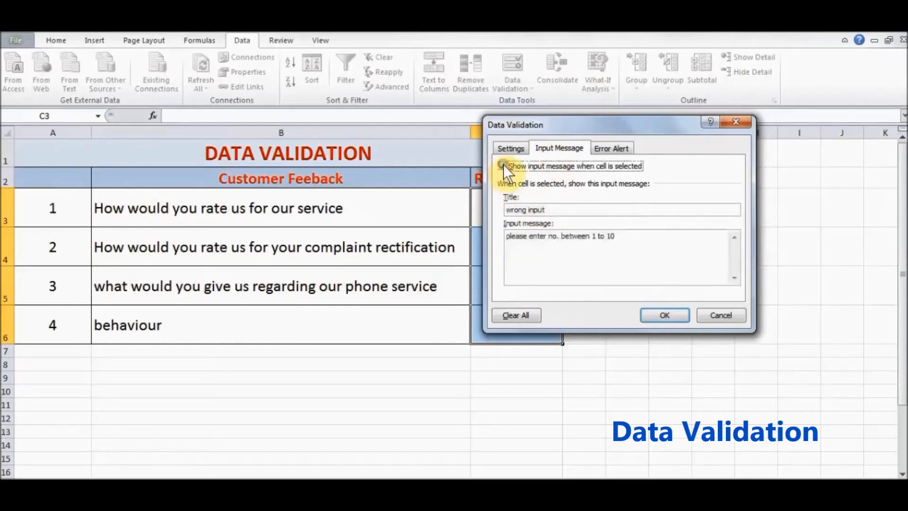
pyautogui.moveTo(565, 211); pyautogui.dragTo(505, 211)
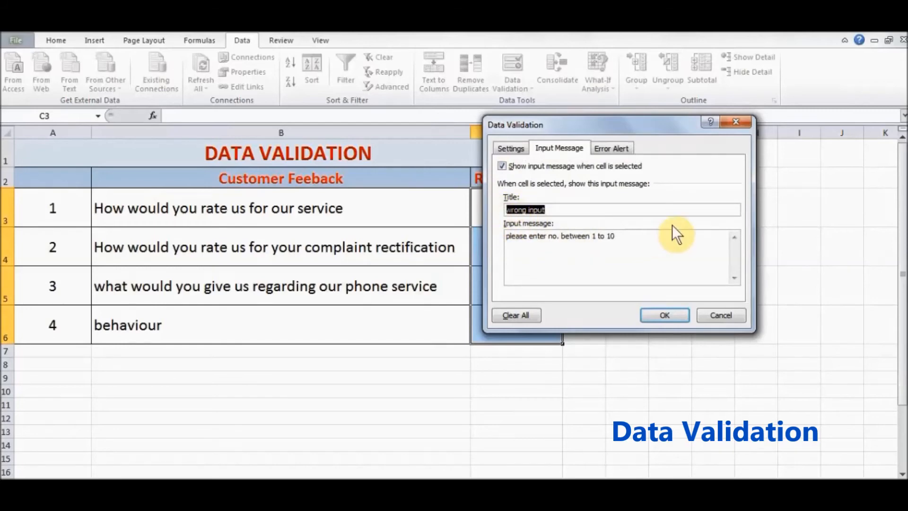
pyautogui.write('input vi')
pyautogui.press('BackSpace')
pyautogui.write('alue')
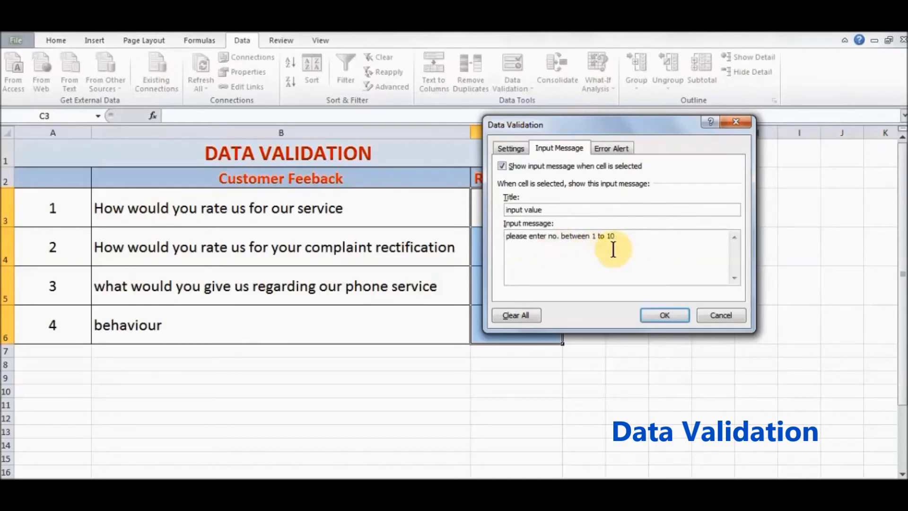
# Turn on the Stop-style error alert for invalid data and return to the input message settings.
pyautogui.click(616, 149)
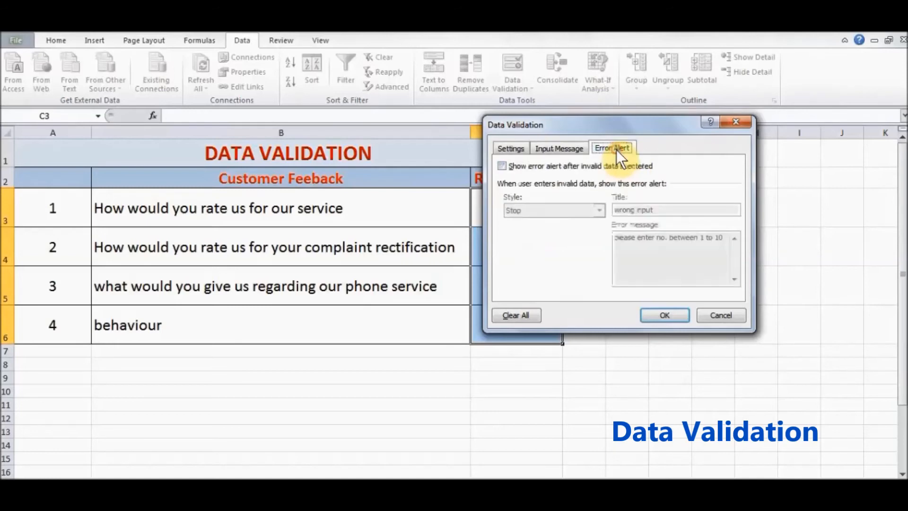
pyautogui.click(502, 166)
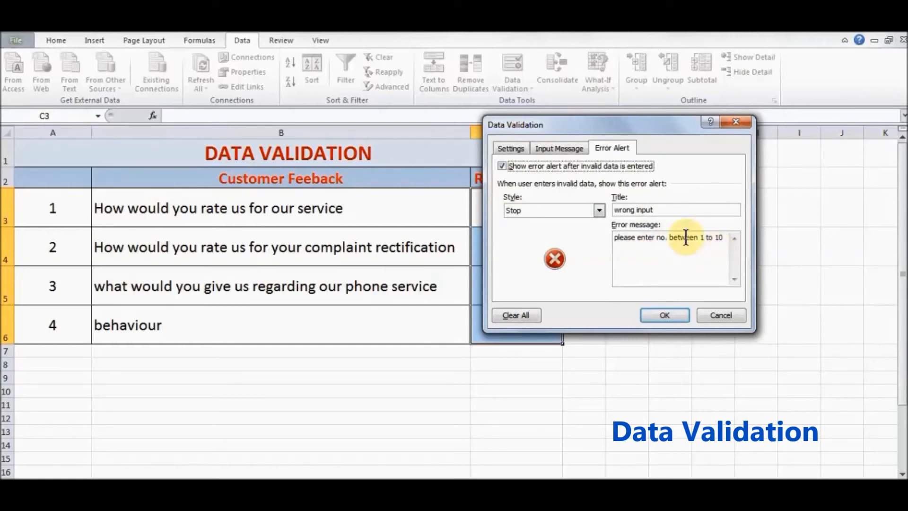
pyautogui.click(558, 149)
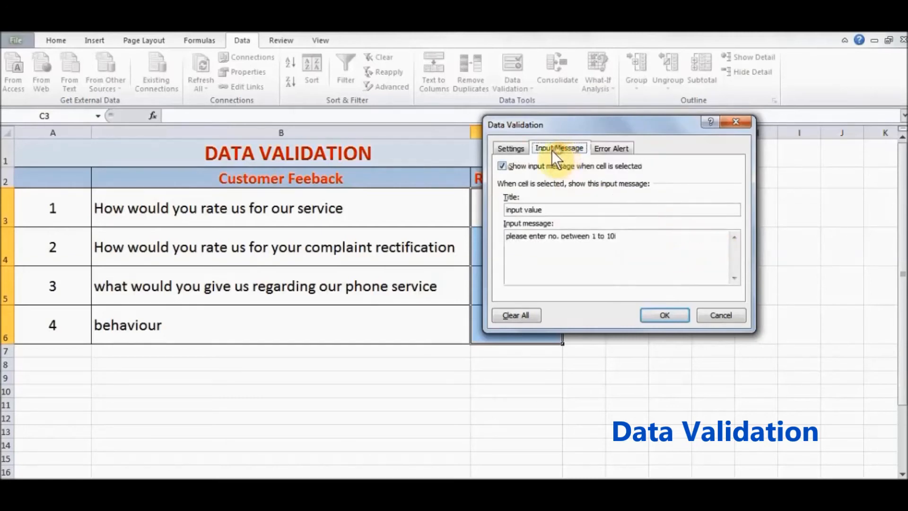
# Apply the validation rule to the rating cells C3:C6 and check its input message on them and against neighbouring cells in column D.
pyautogui.click(520, 150)
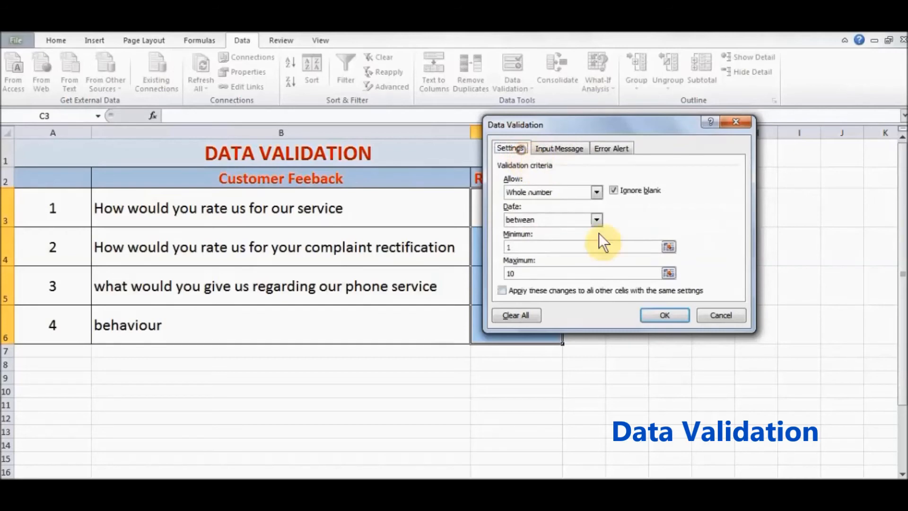
pyautogui.click(664, 316)
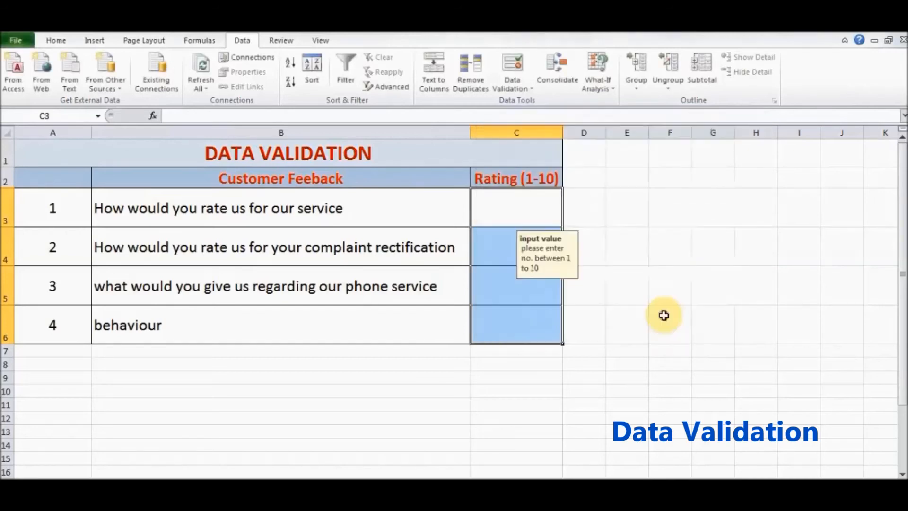
pyautogui.click(494, 214)
pyautogui.click(493, 244)
pyautogui.click(493, 279)
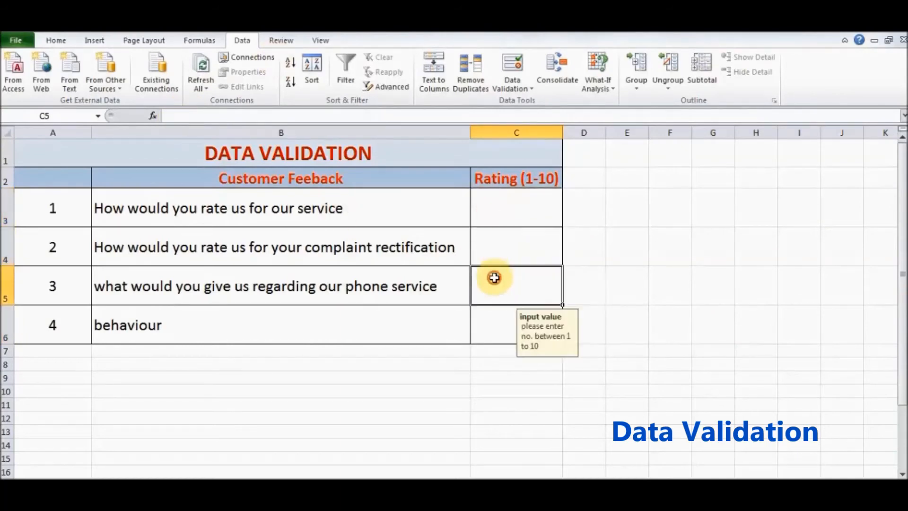
pyautogui.click(494, 315)
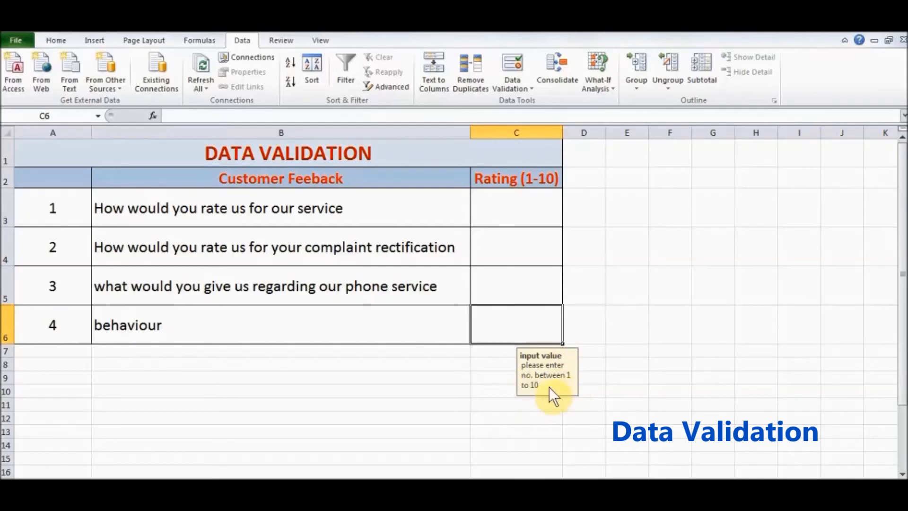
pyautogui.click(587, 240)
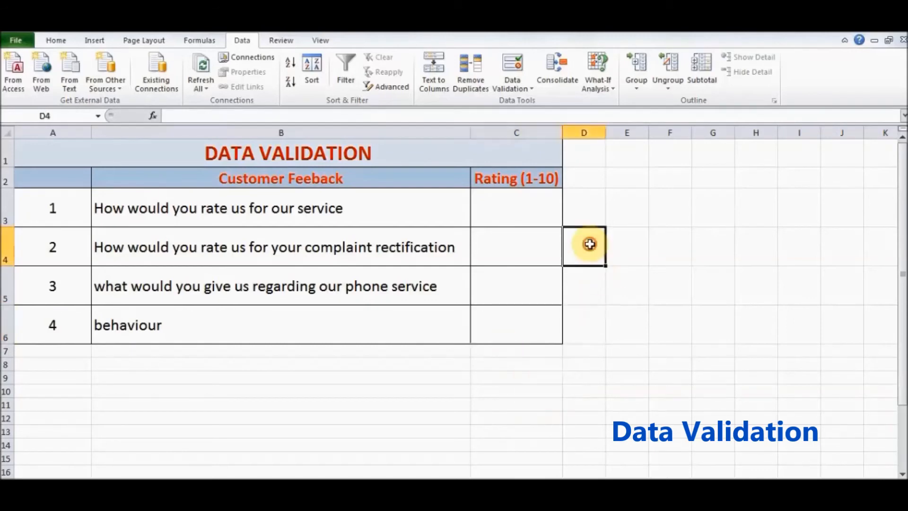
pyautogui.click(588, 289)
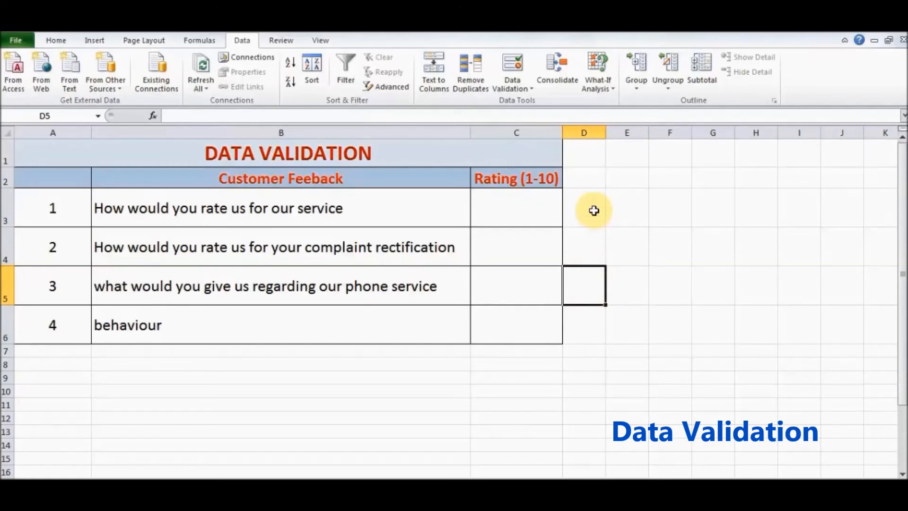
# Enter a rating of 1 in C3 and a rating of 10 in C4.
pyautogui.click(528, 211)
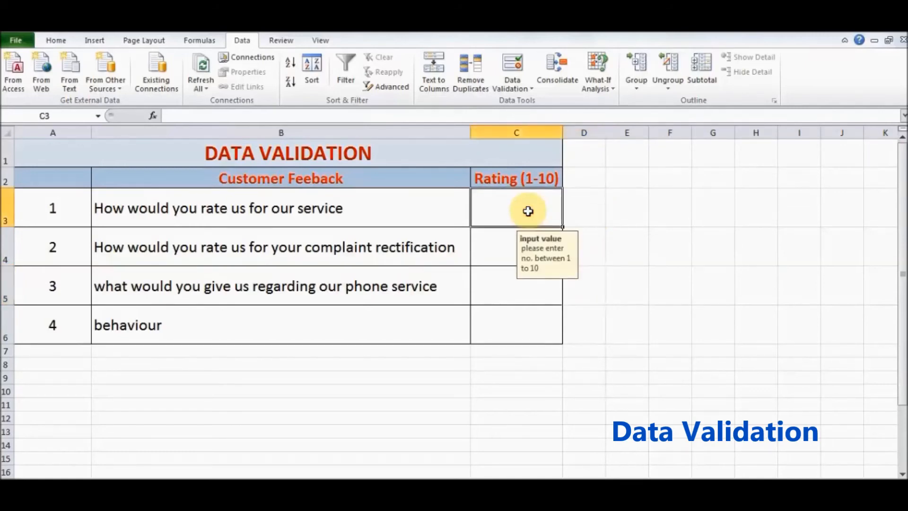
pyautogui.write('1')
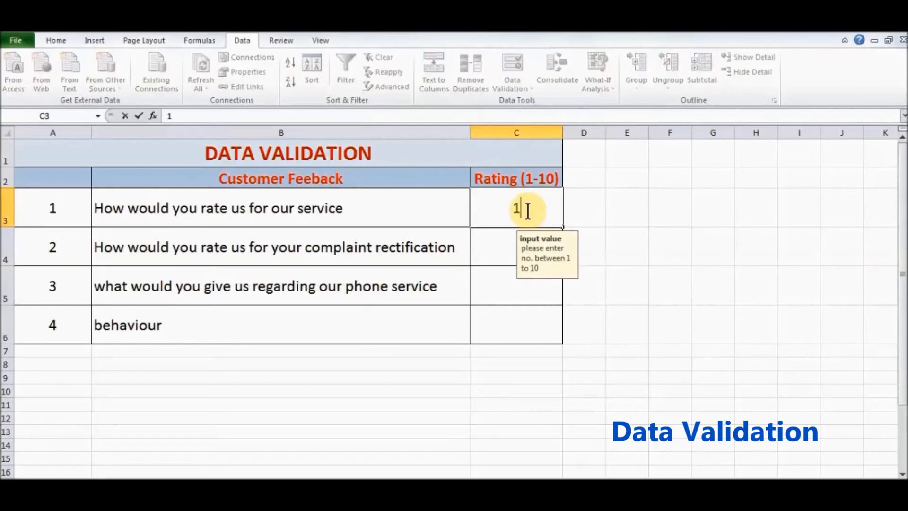
pyautogui.press('Return')
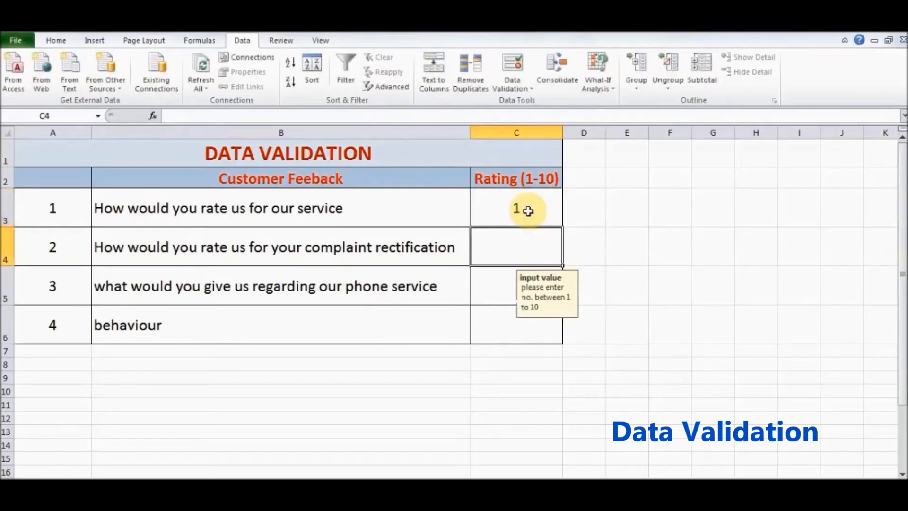
pyautogui.write('10')
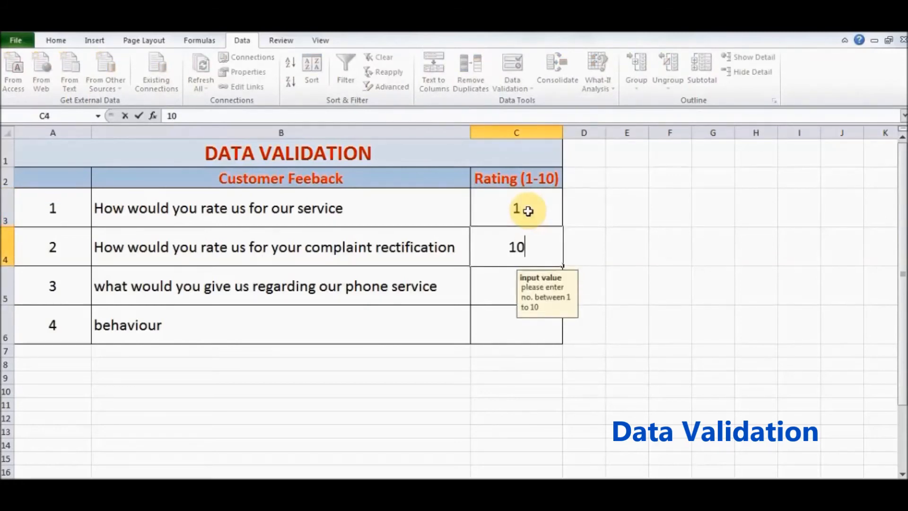
pyautogui.press('Return')
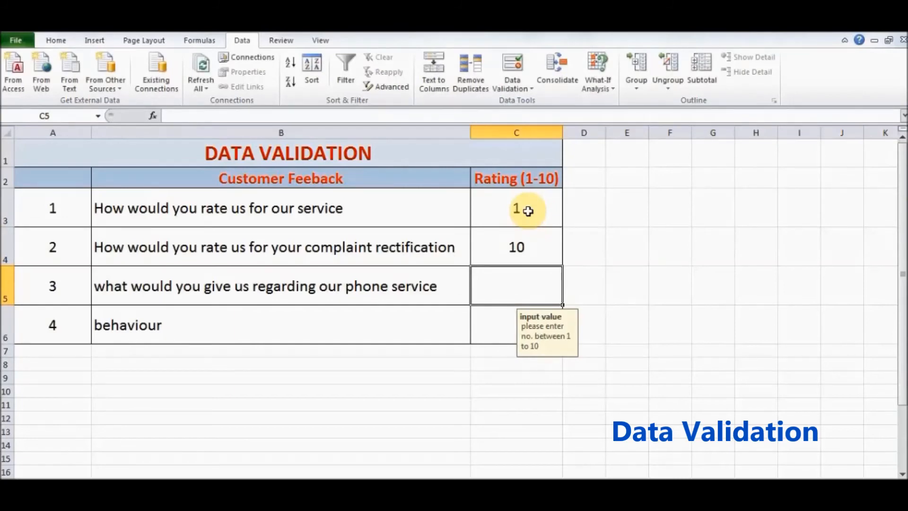
# Test the rating limit in C5 with the out-of-range value 11, and retry the entry with 9.
pyautogui.write('11')
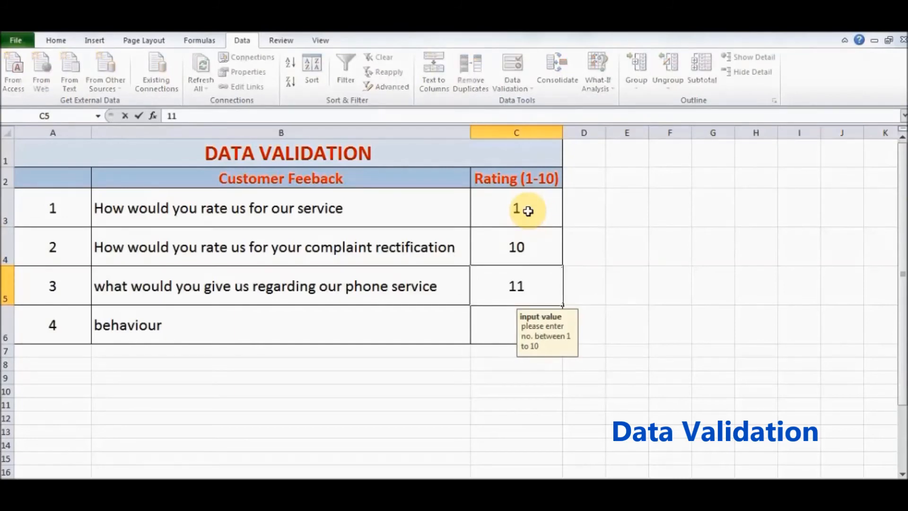
pyautogui.press('Return')
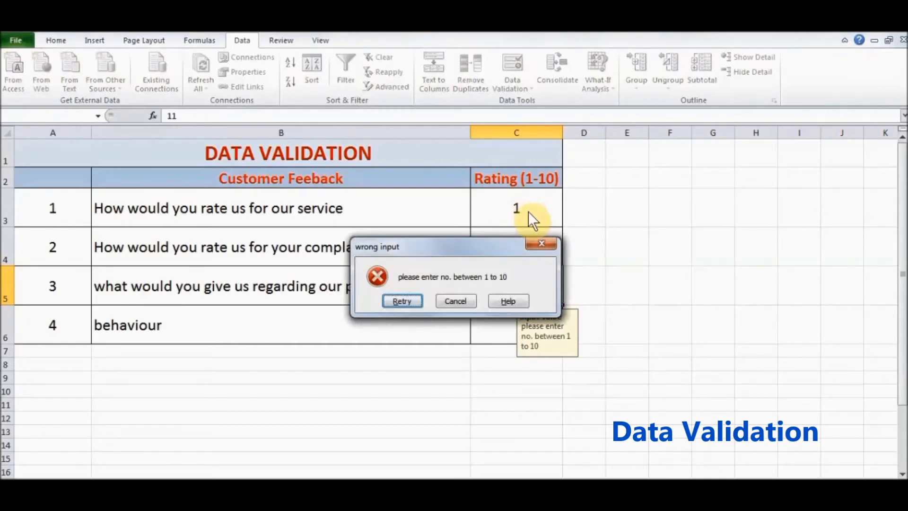
pyautogui.moveTo(453, 246); pyautogui.dragTo(489, 225)
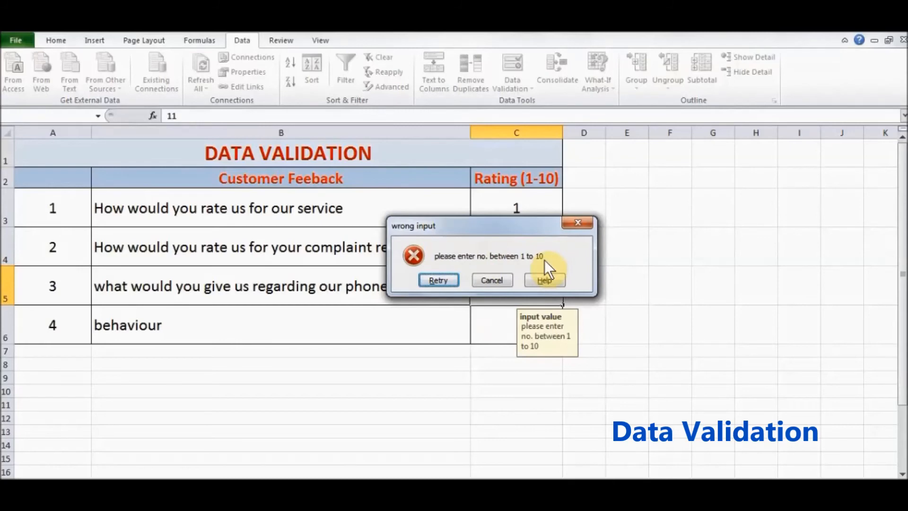
pyautogui.moveTo(506, 221); pyautogui.dragTo(569, 169)
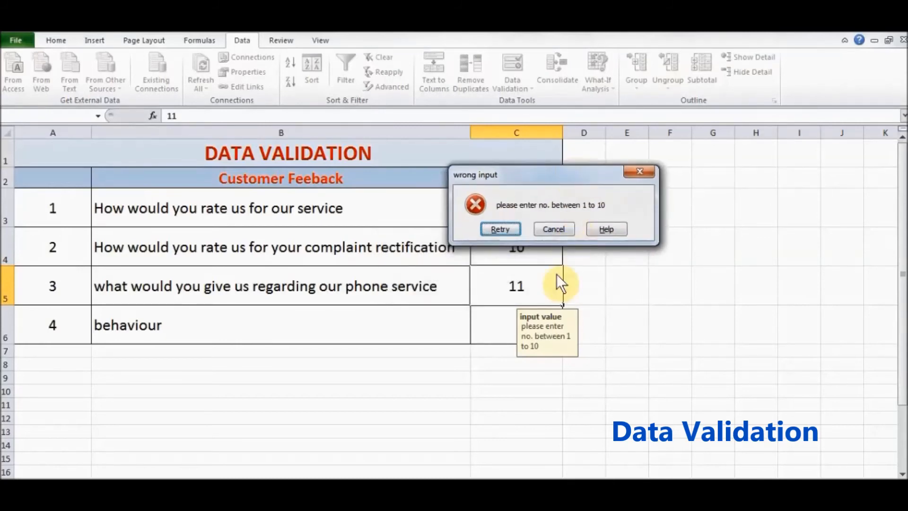
pyautogui.click(501, 229)
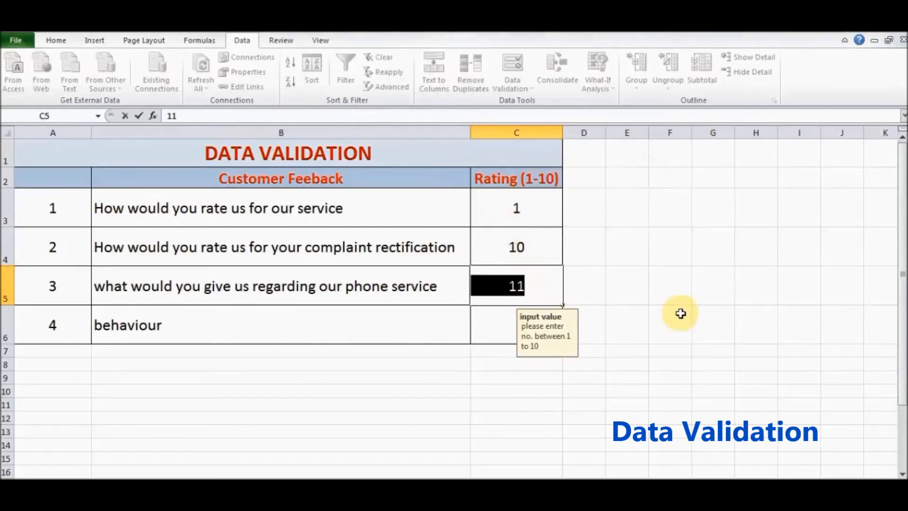
pyautogui.write('9')
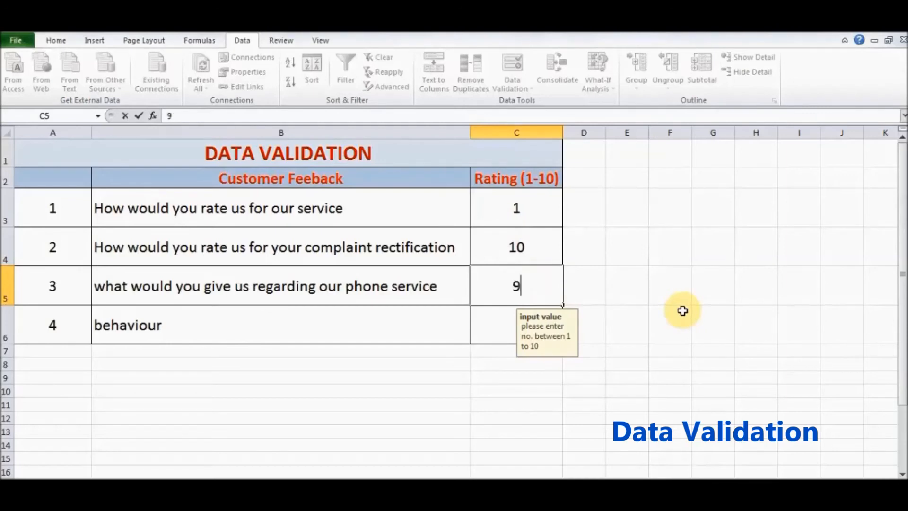
pyautogui.press('Return')
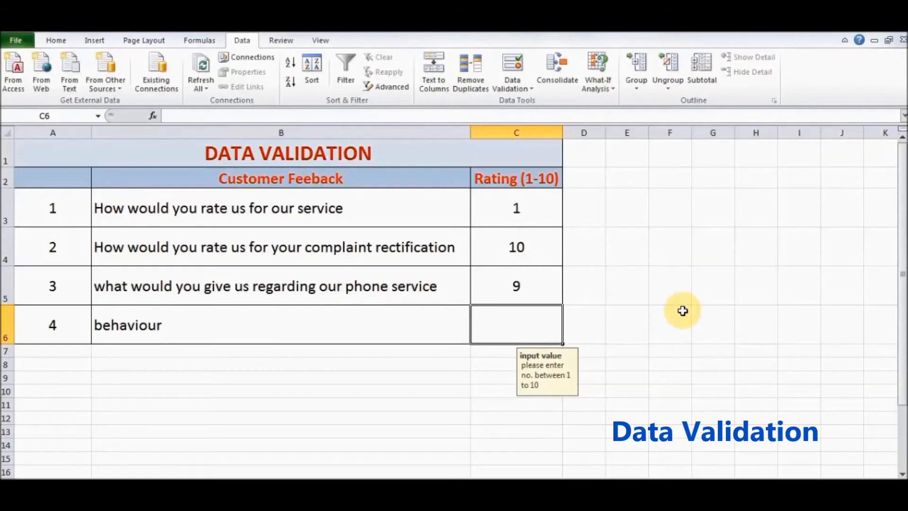
# Test the lower limit in C6 with 0, cancel that entry, and enter 8 instead.
pyautogui.write('0')
pyautogui.press('Return')
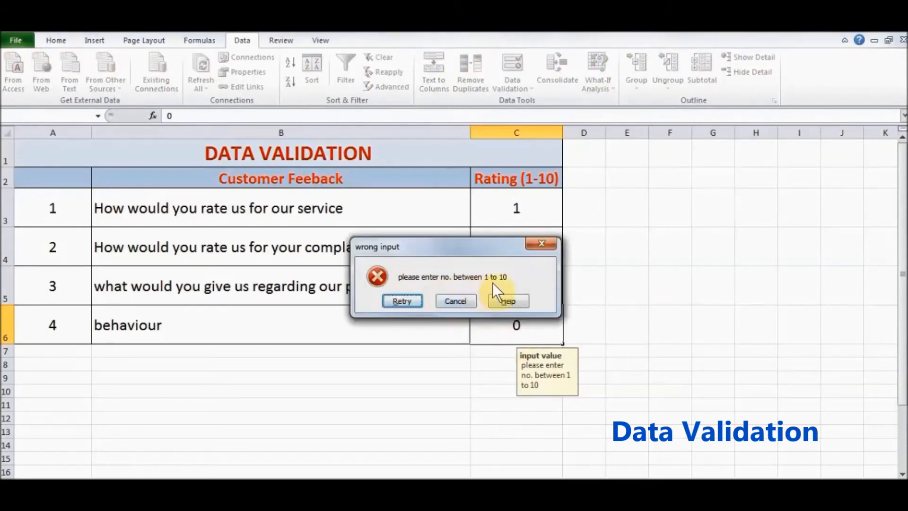
pyautogui.click(452, 303)
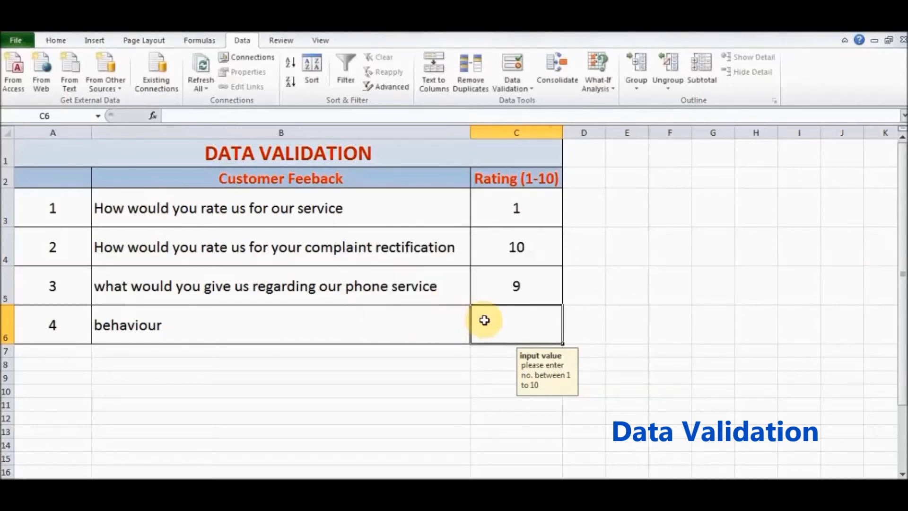
pyautogui.write('8')
pyautogui.press('Return')
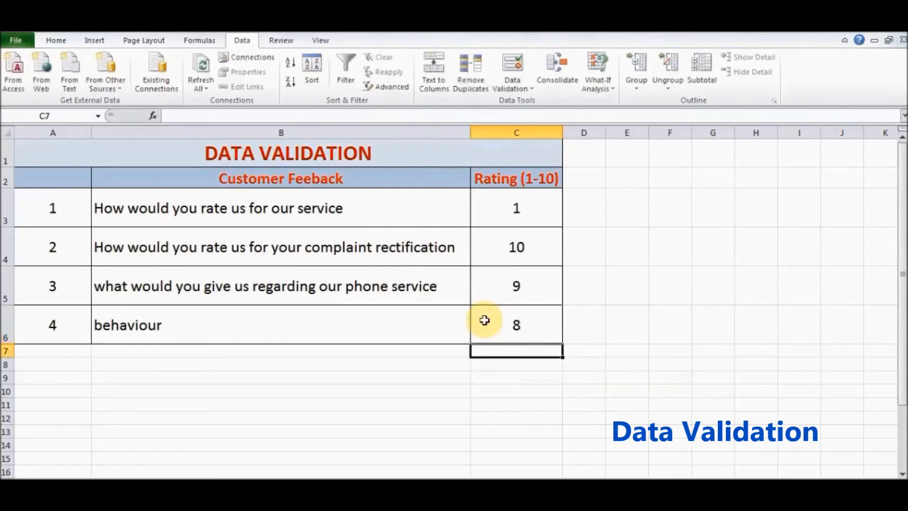
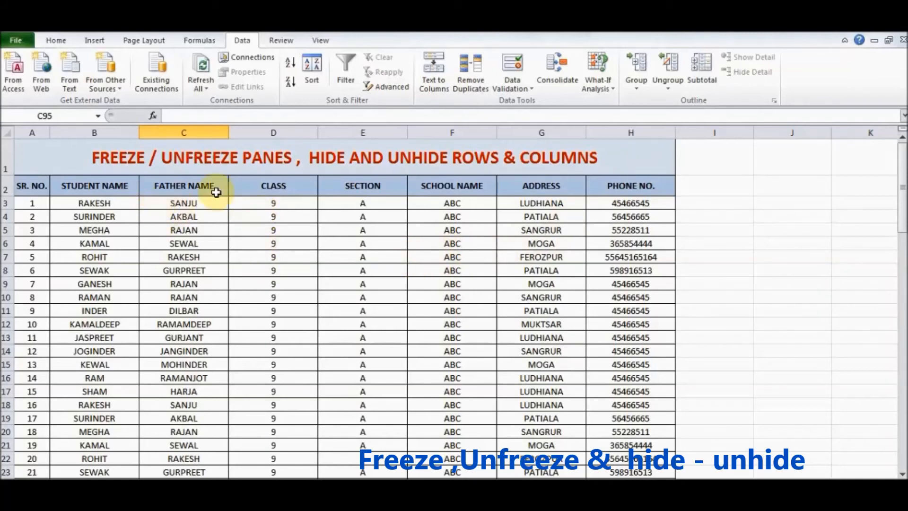
# Try freezing the panes based on the current selection C95, check by scrolling, and unfreeze them.
pyautogui.click(319, 39)
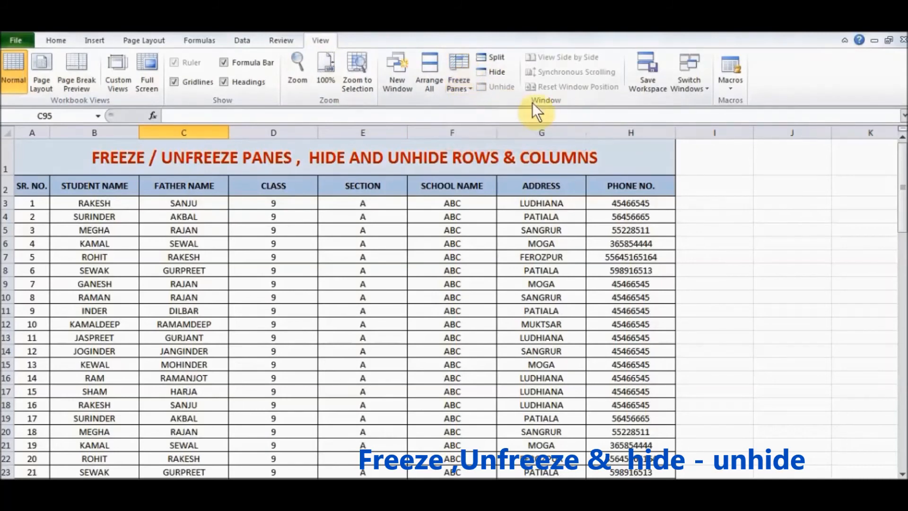
pyautogui.click(470, 90)
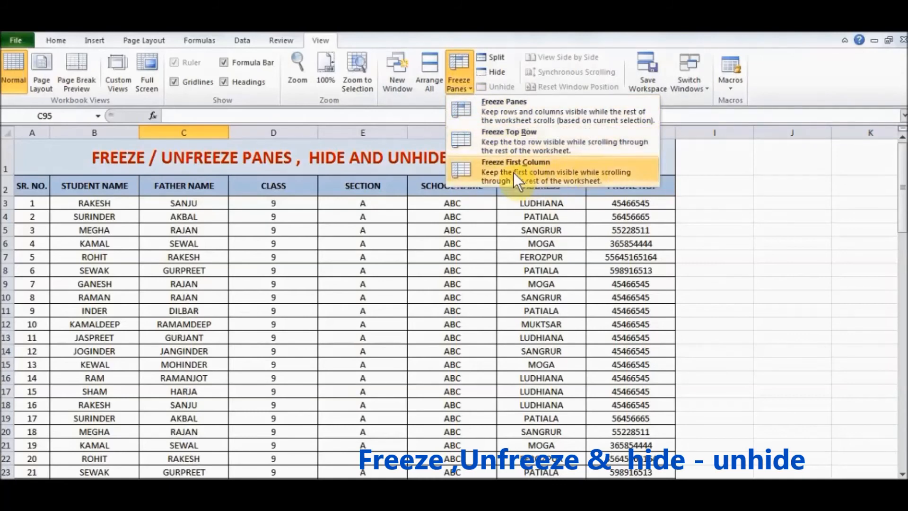
pyautogui.click(526, 111)
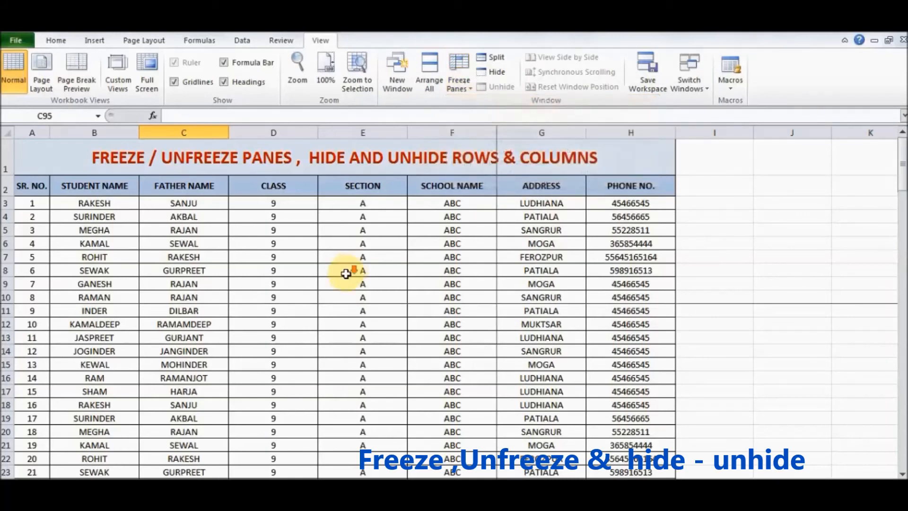
pyautogui.scroll(-2, 346, 273)
pyautogui.scroll(-1, 346, 273)
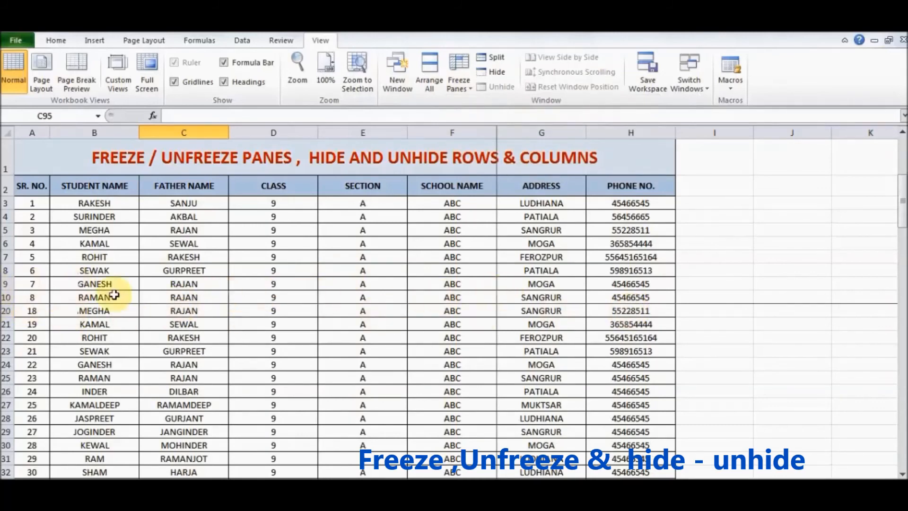
pyautogui.click(472, 87)
pyautogui.click(475, 104)
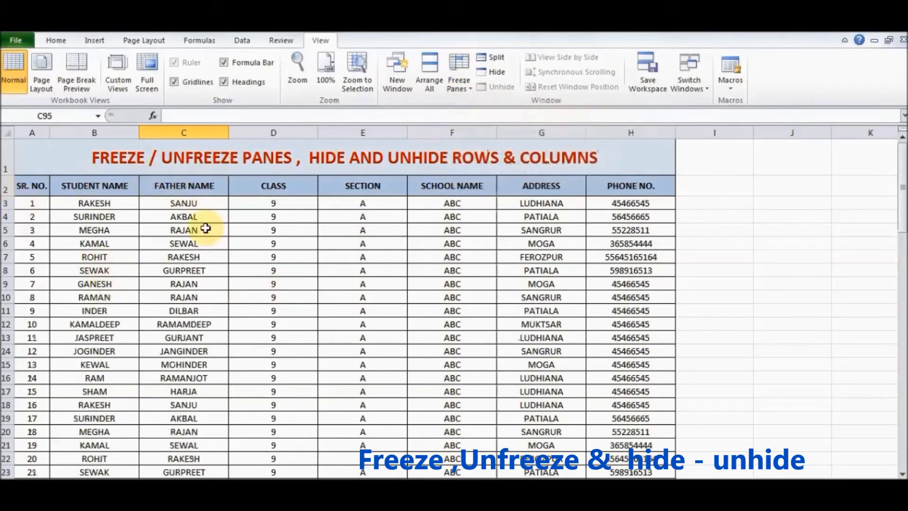
# Freeze the panes at cell A3 to keep rows 1 and 2 visible, and check them by scrolling through the student records.
pyautogui.click(21, 204)
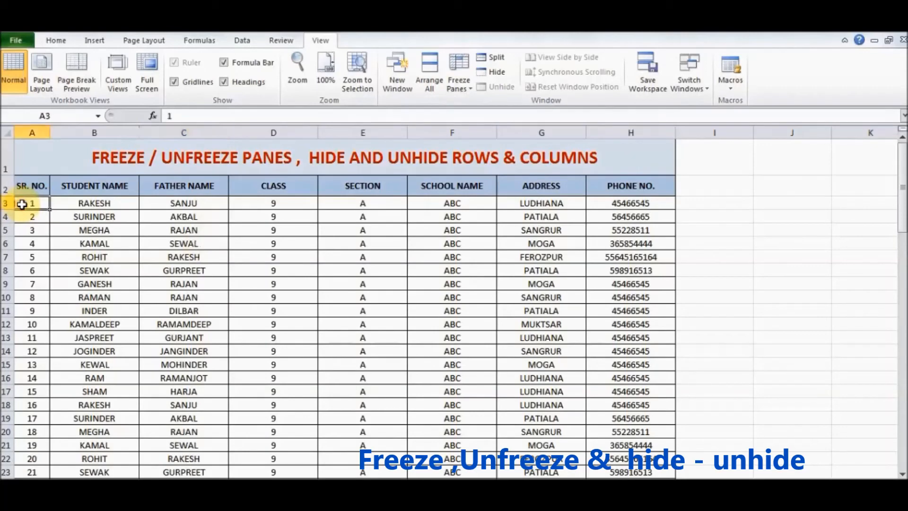
pyautogui.click(456, 90)
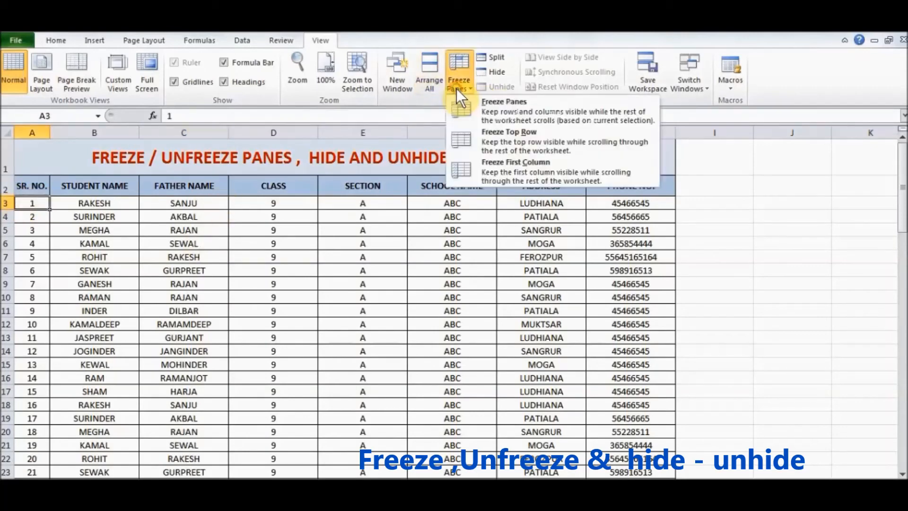
pyautogui.click(486, 115)
pyautogui.scroll(-12, 259, 250)
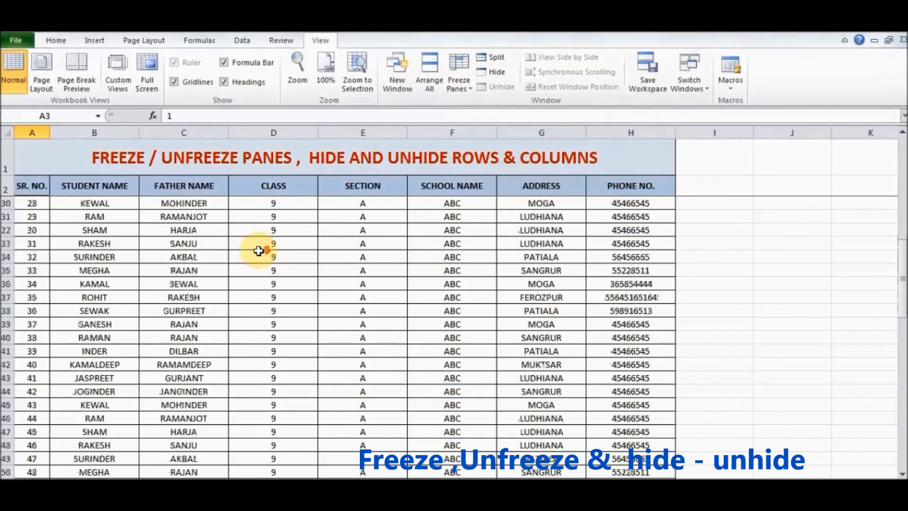
pyautogui.scroll(-5, 534, 217)
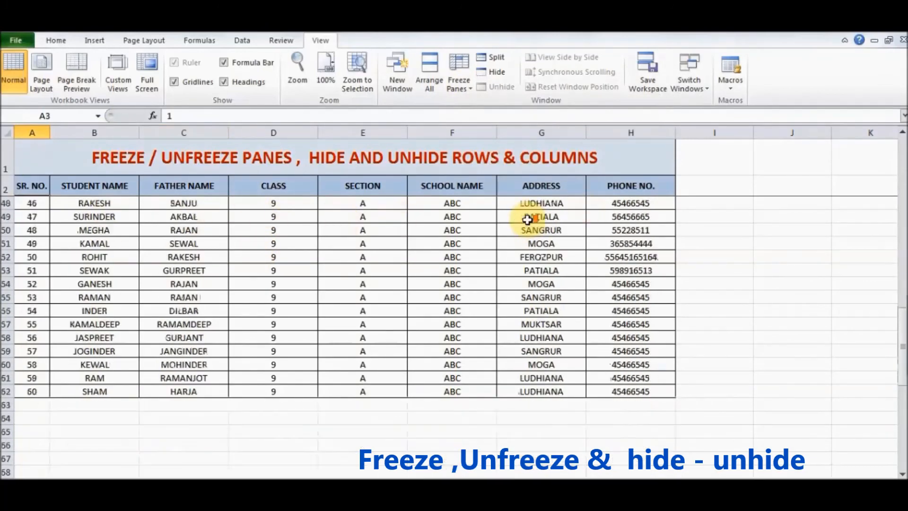
pyautogui.scroll(2, 507, 293)
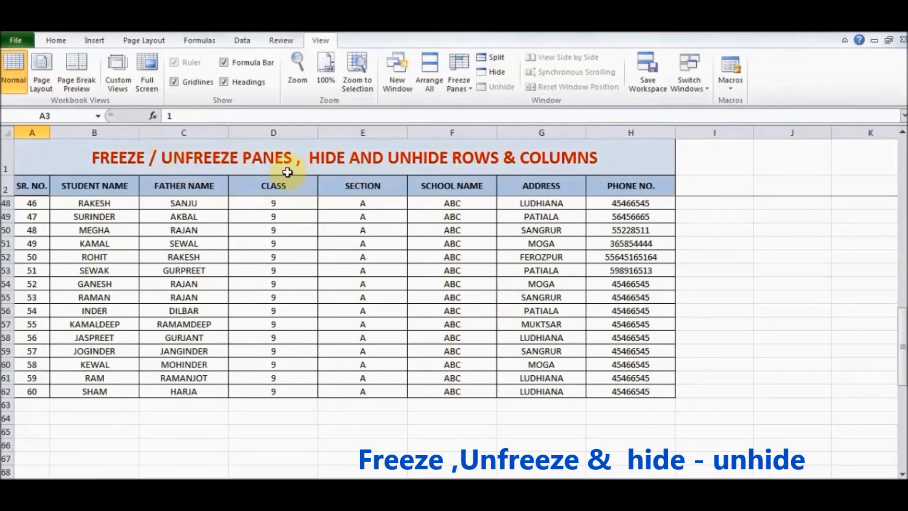
pyautogui.scroll(15, 184, 236)
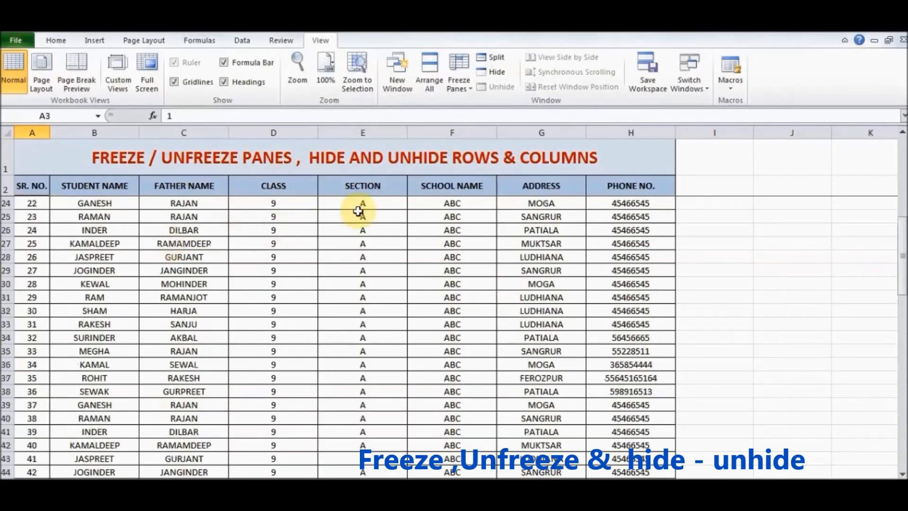
# Freeze the first column of the student sheet in place of the frozen header rows, and check by scrolling down the records.
pyautogui.click(460, 87)
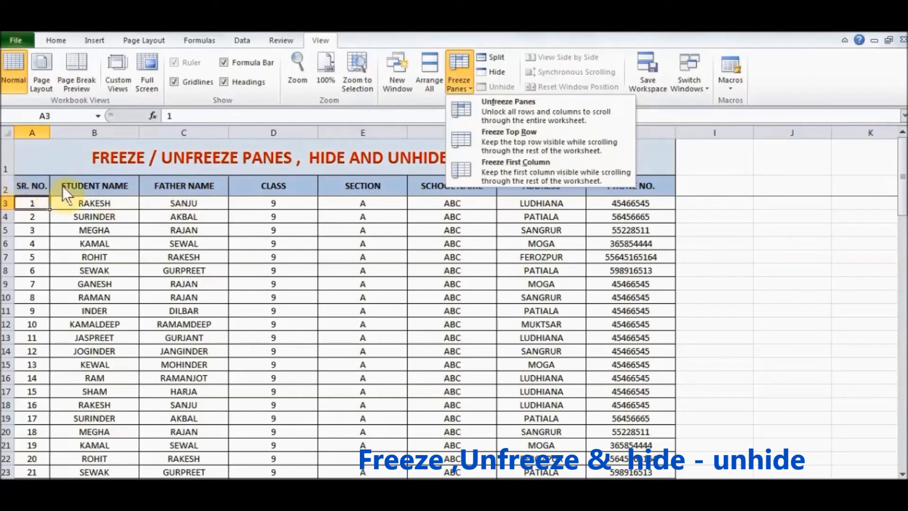
pyautogui.click(531, 171)
pyautogui.scroll(-5, 363, 243)
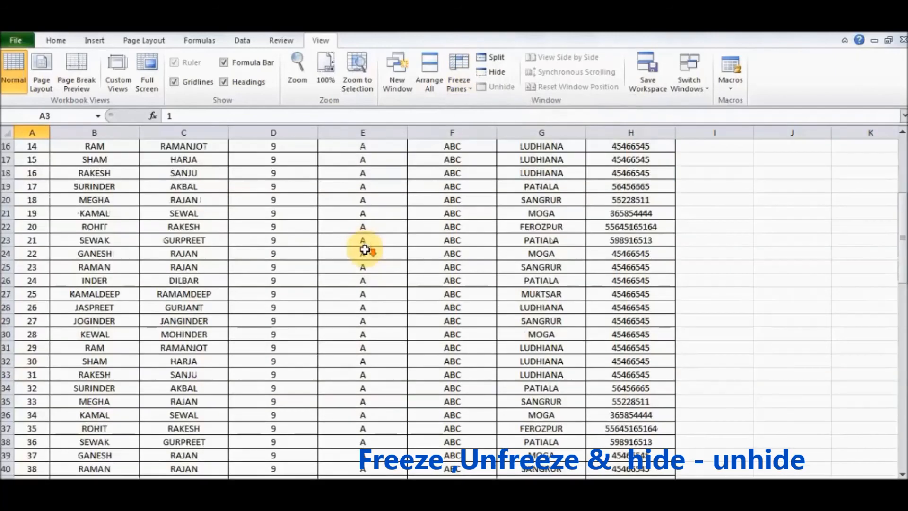
# Return to the top of the student records and unfreeze the first column.
pyautogui.scroll(5, 364, 249)
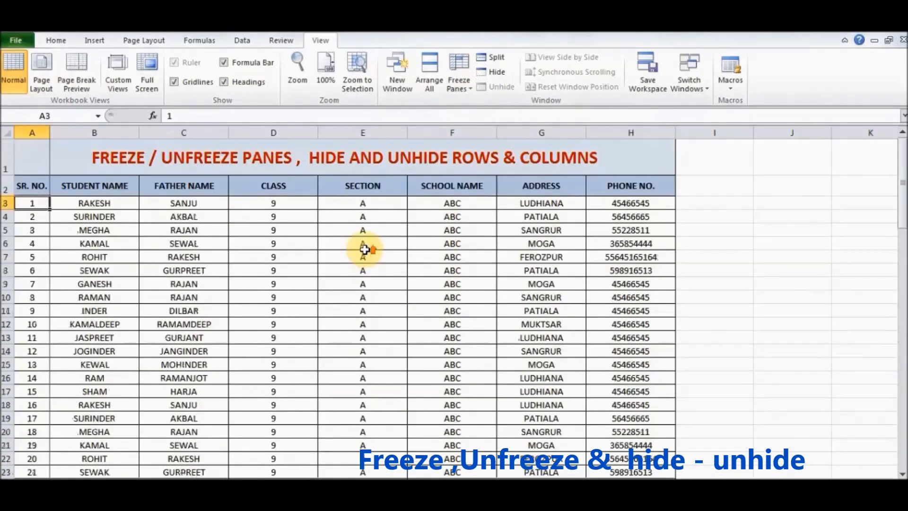
pyautogui.scroll(-4, 364, 249)
pyautogui.scroll(4, 365, 248)
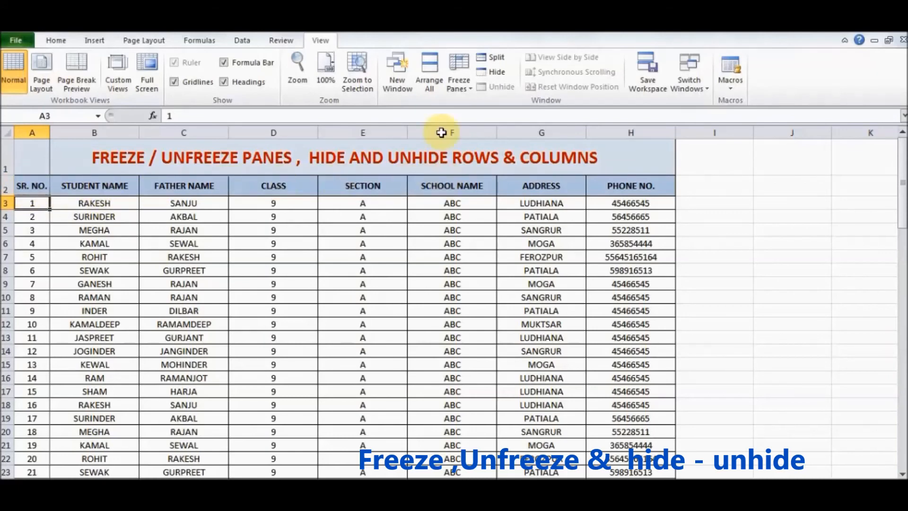
pyautogui.click(472, 86)
pyautogui.click(477, 103)
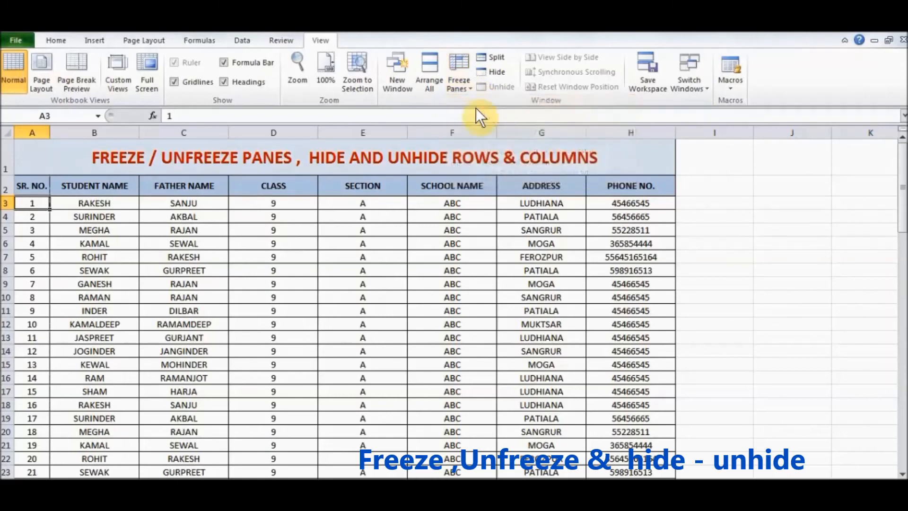
# Freeze the panes at cell C3 to keep rows 1 and 2 and columns A and B visible, and check against the lower records.
pyautogui.click(154, 208)
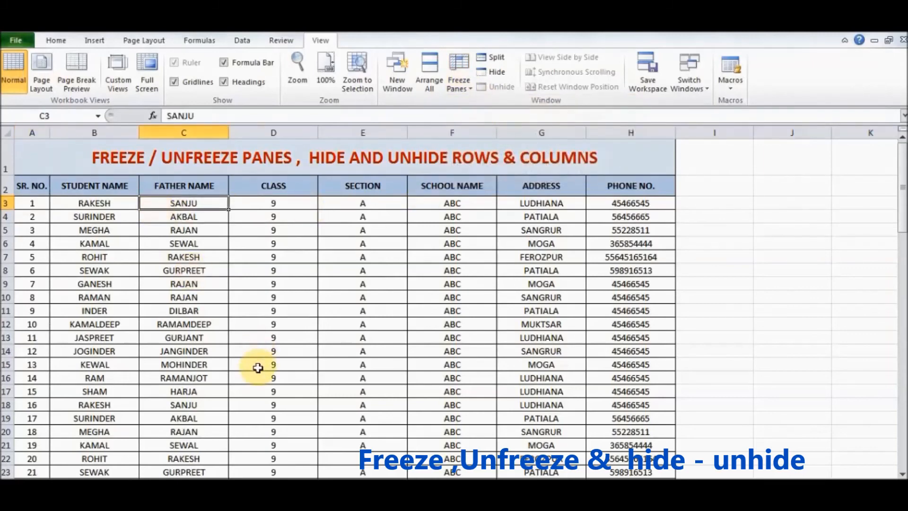
pyautogui.click(465, 88)
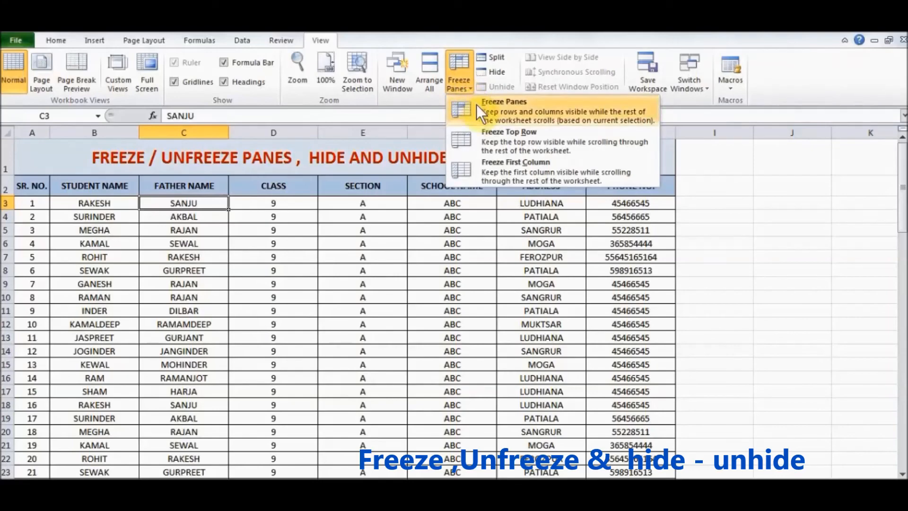
pyautogui.click(475, 104)
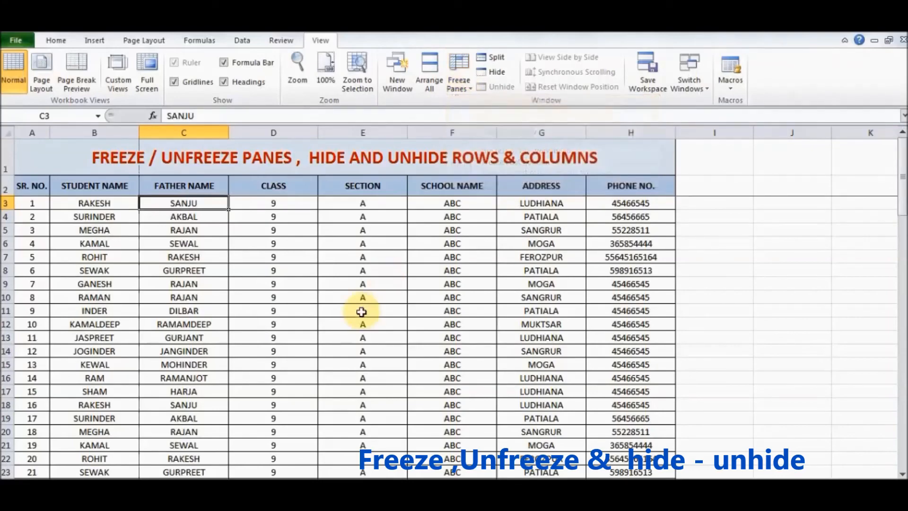
pyautogui.scroll(-5, 361, 311)
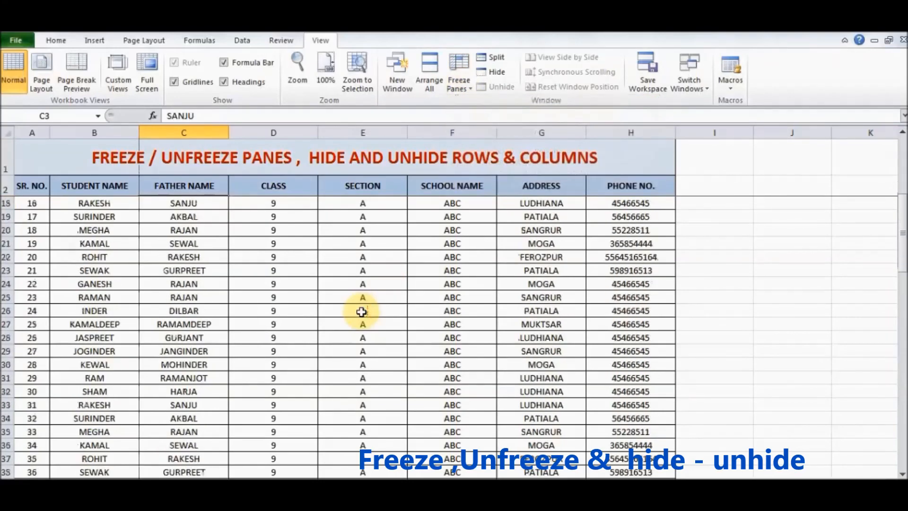
# Examine how the frozen columns behave by moving along row 19 from D19 past the table's last column, and return to column A.
pyautogui.click(290, 213)
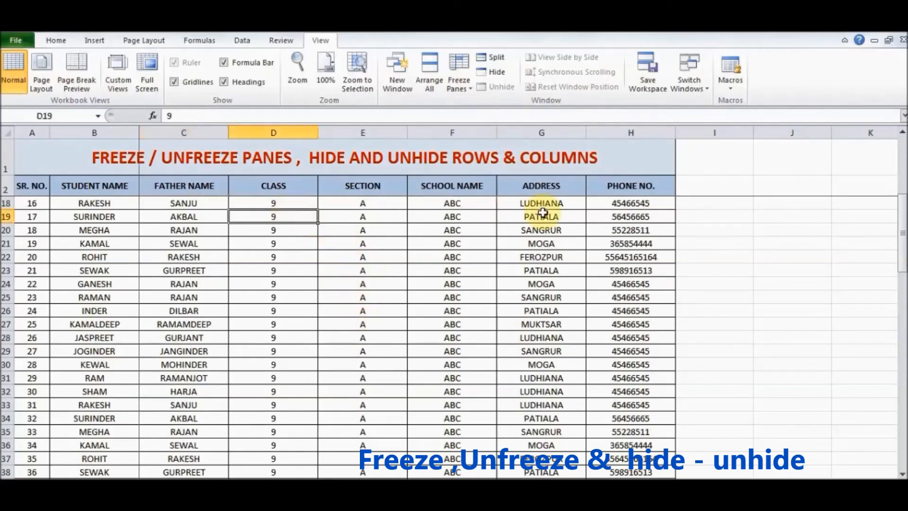
pyautogui.press('Right')
pyautogui.press('Right')
pyautogui.press('Right')
pyautogui.press('Right')
pyautogui.press('Right')
pyautogui.press('Right')
pyautogui.press('Right')
pyautogui.press('Right')
pyautogui.press('Right')
pyautogui.press('Right')
pyautogui.press('Right')
pyautogui.press('Right')
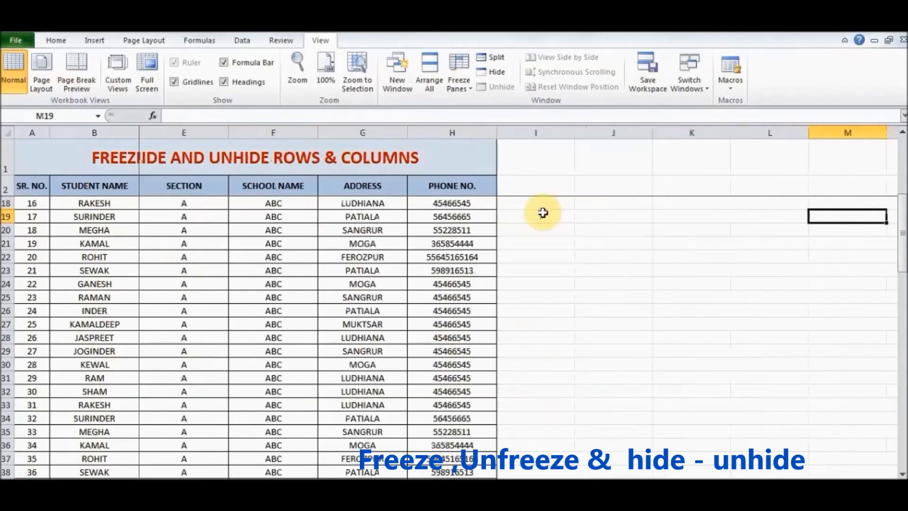
pyautogui.press('Right')
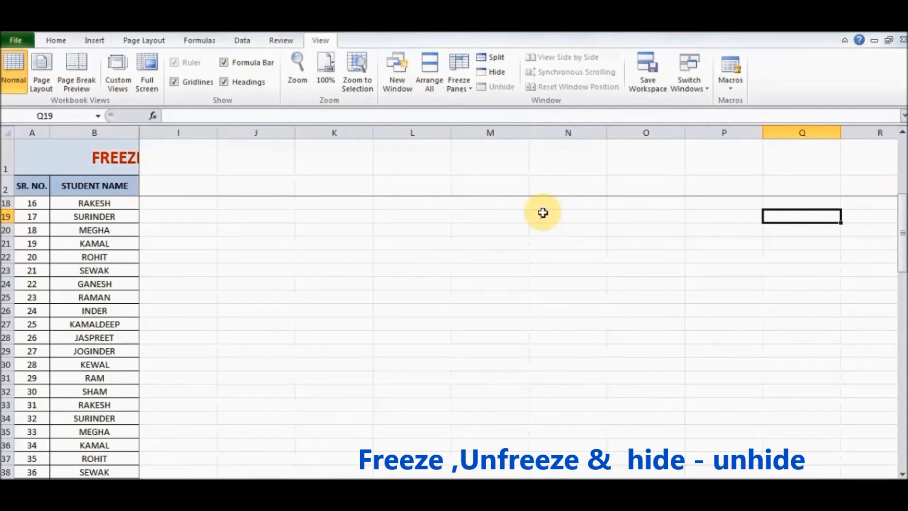
pyautogui.press('Left')
pyautogui.press('Left')
pyautogui.press('Home')
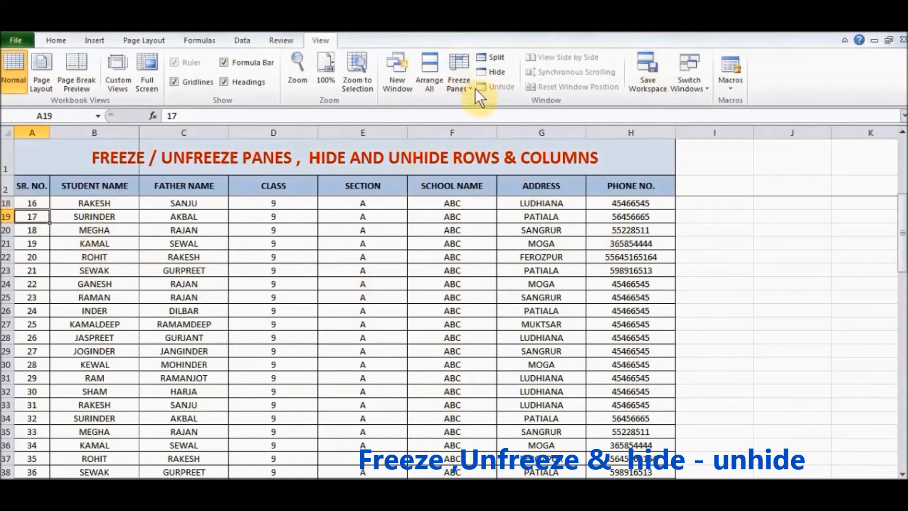
# Unfreeze the rows and columns of the student sheet and check by scrolling through the records.
pyautogui.click(463, 87)
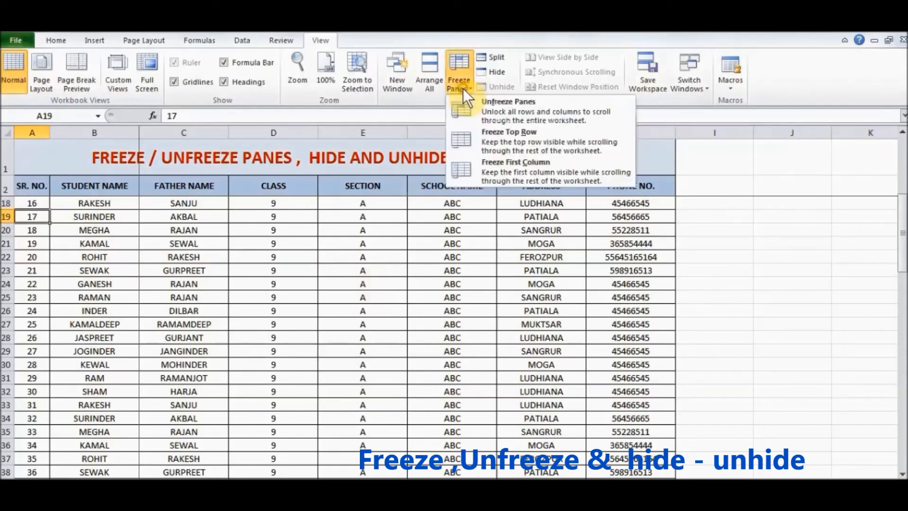
pyautogui.click(485, 107)
pyautogui.scroll(-9, 135, 229)
pyautogui.scroll(9, 137, 231)
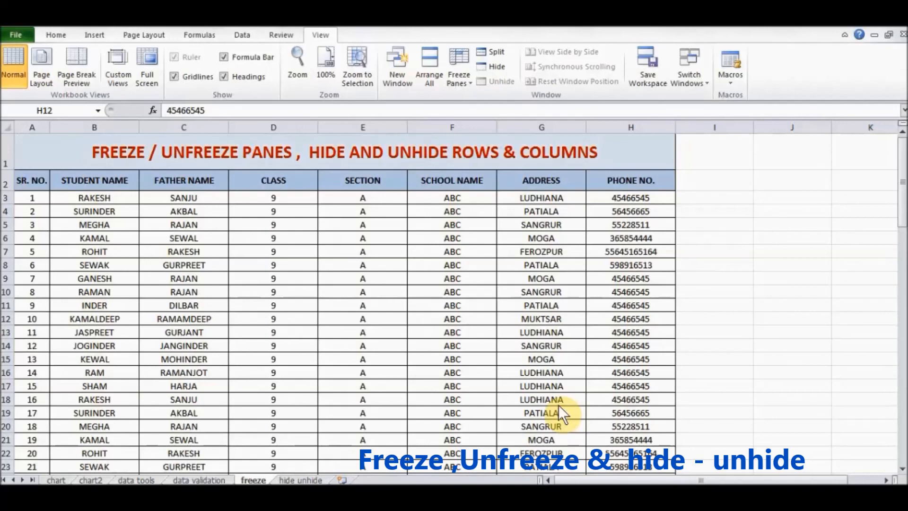
# Hide the ADDRESS column G of the student table.
pyautogui.click(546, 124)
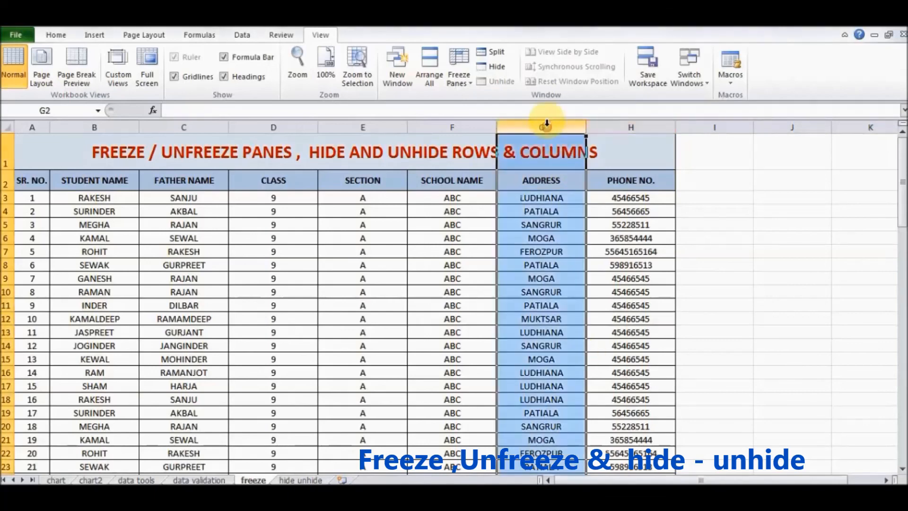
pyautogui.rightClick(544, 208)
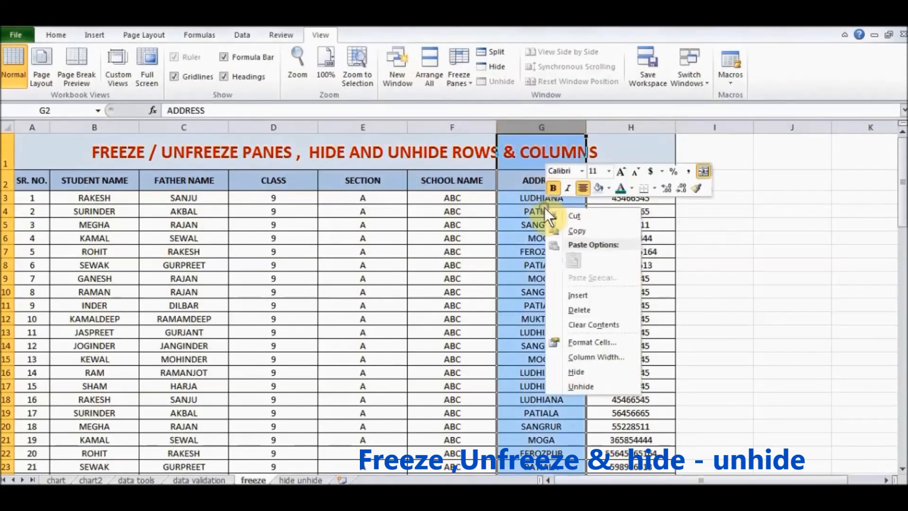
pyautogui.click(597, 371)
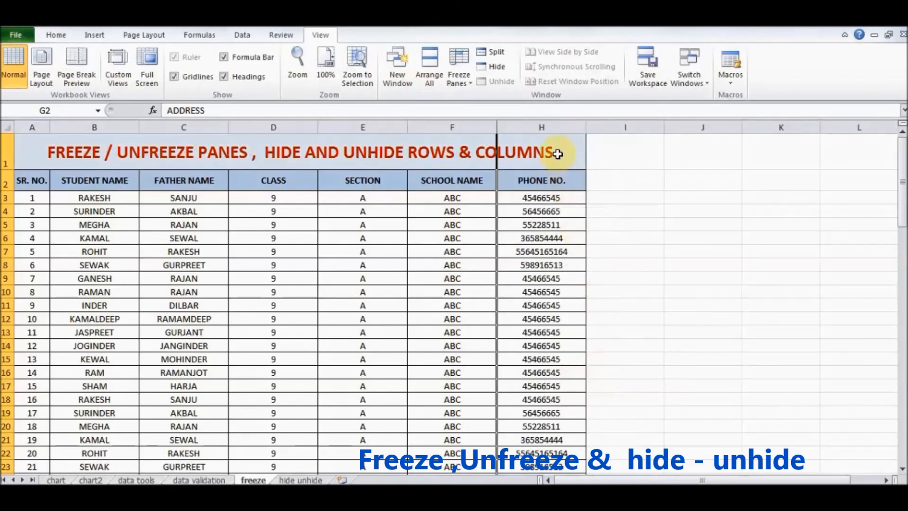
# Unhide the ADDRESS column by selecting its neighbouring columns F and H.
pyautogui.click(478, 126)
pyautogui.moveTo(477, 126); pyautogui.dragTo(573, 126)
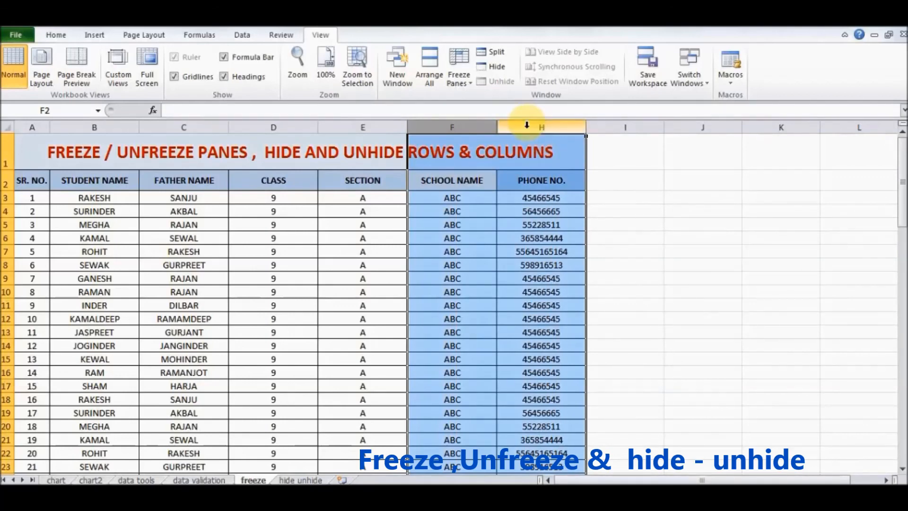
pyautogui.rightClick(527, 126)
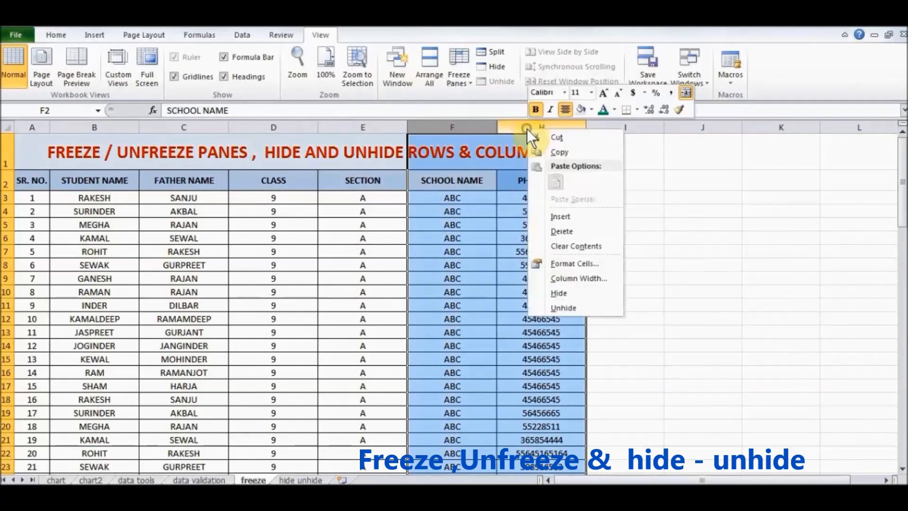
pyautogui.click(571, 305)
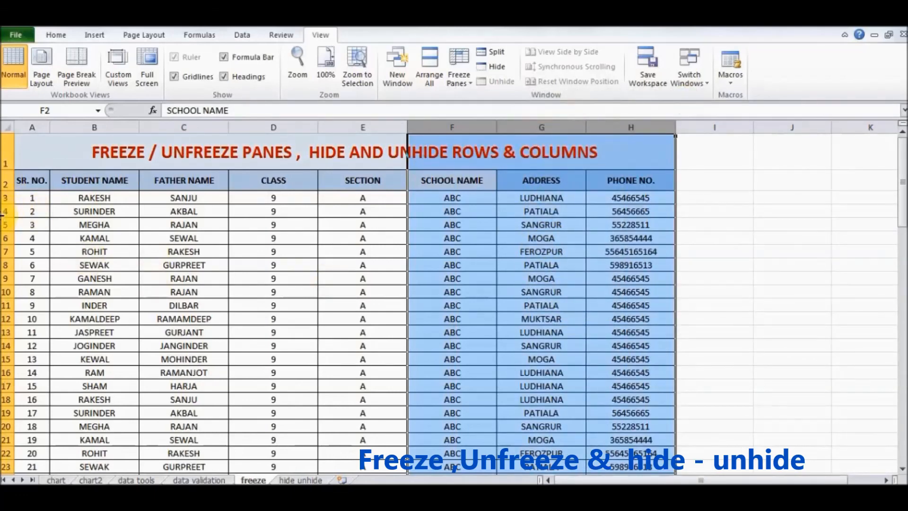
# Hide row 4, the student record with serial number 2.
pyautogui.click(5, 211)
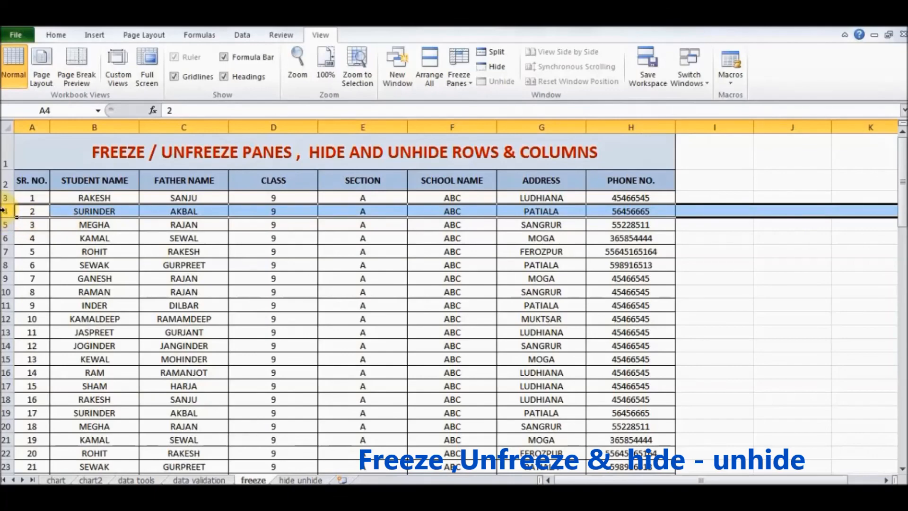
pyautogui.rightClick(5, 211)
pyautogui.click(38, 374)
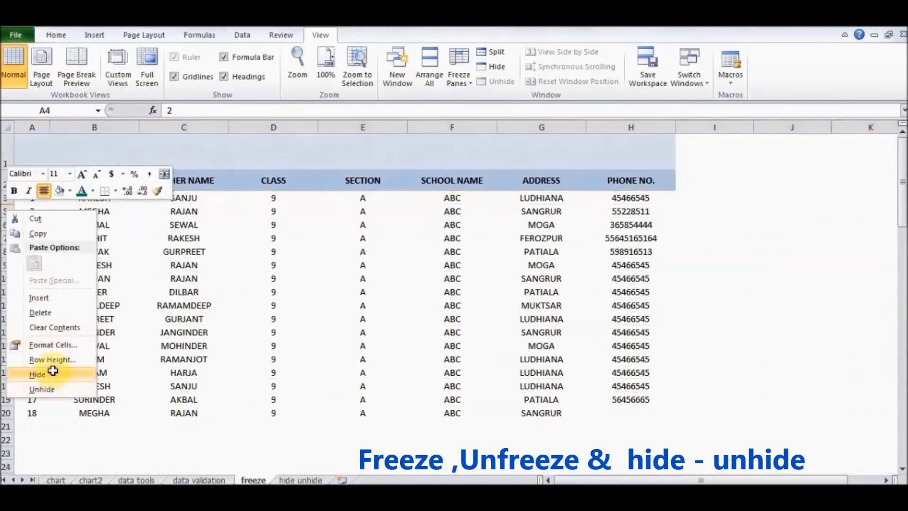
# Unhide row 4 by selecting its neighbouring rows 3 and 5, and select cell B7.
pyautogui.moveTo(5, 198); pyautogui.dragTo(4, 211)
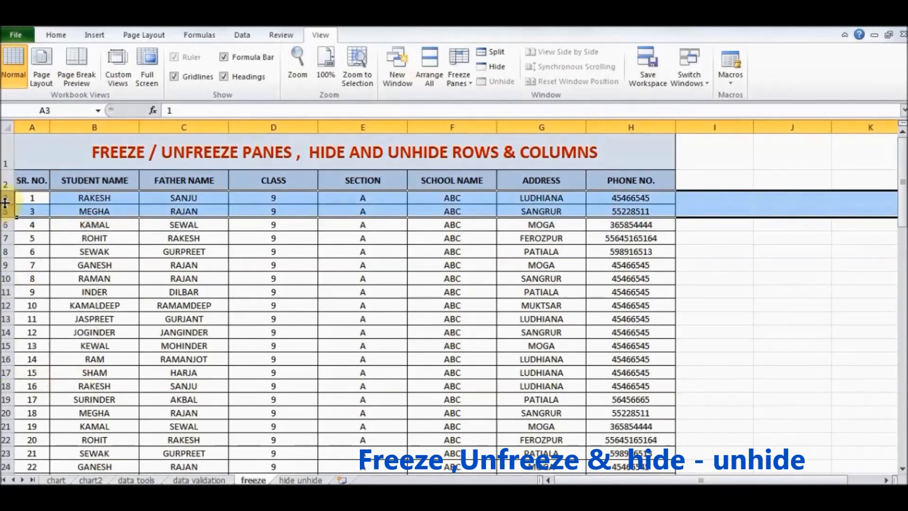
pyautogui.rightClick(4, 201)
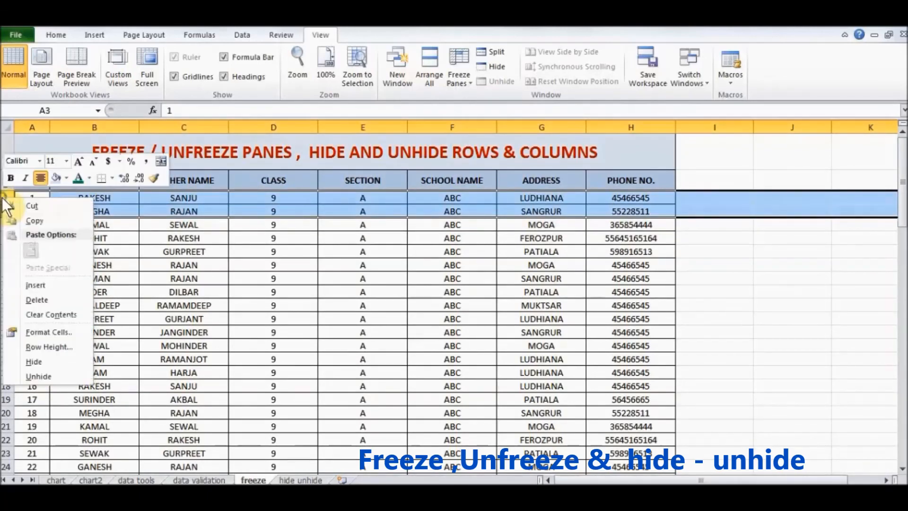
pyautogui.click(55, 376)
pyautogui.click(94, 251)
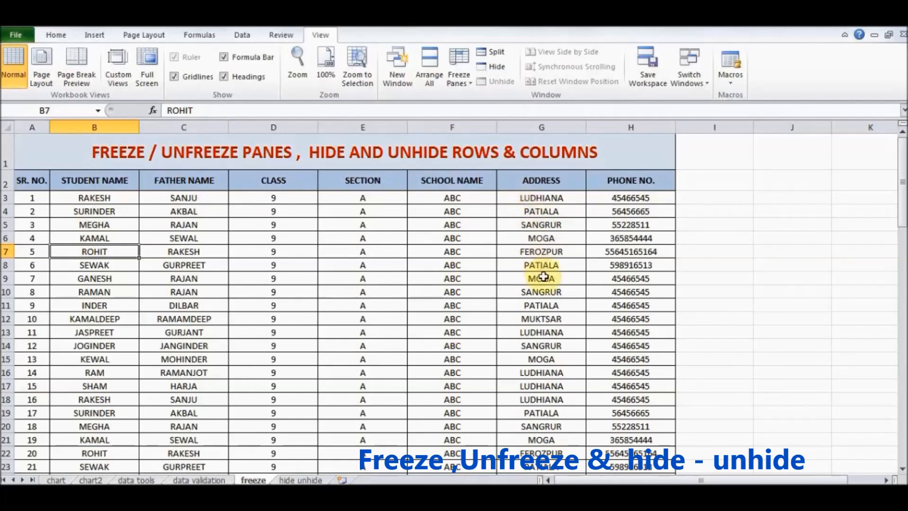
# Hide the "hide unhide" worksheet.
pyautogui.click(294, 479)
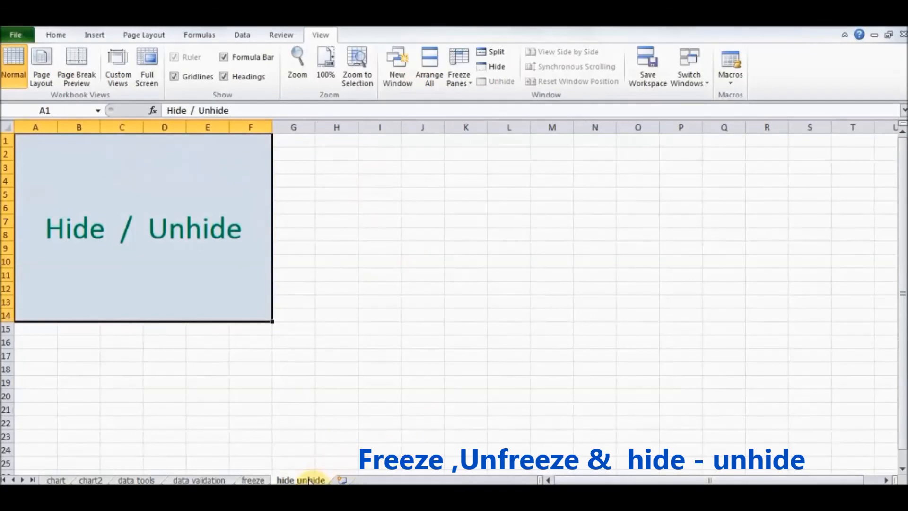
pyautogui.rightClick(308, 479)
pyautogui.click(350, 437)
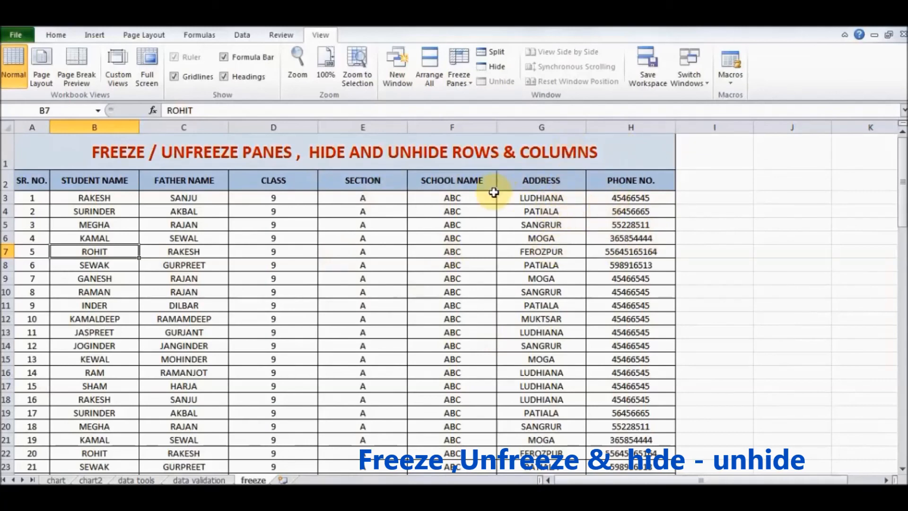
# Unhide the "hide unhide" worksheet through the Unhide dialog.
pyautogui.rightClick(271, 481)
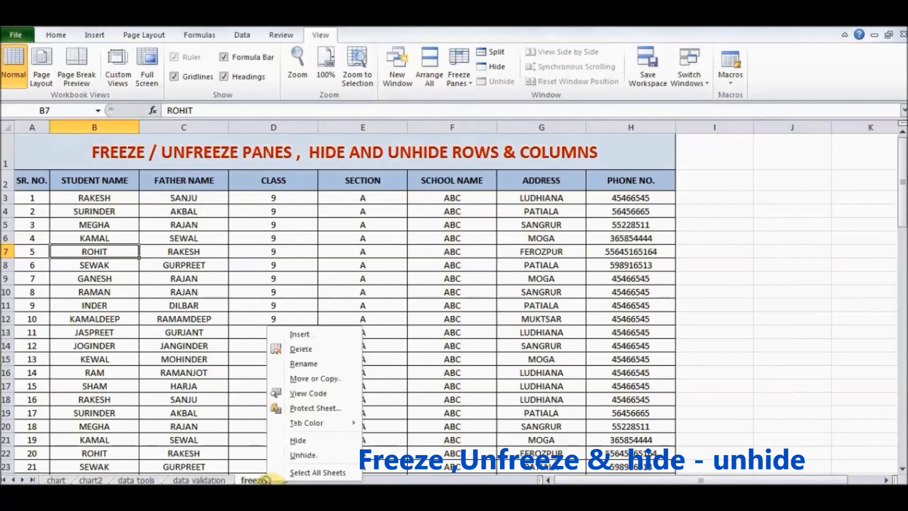
pyautogui.click(317, 453)
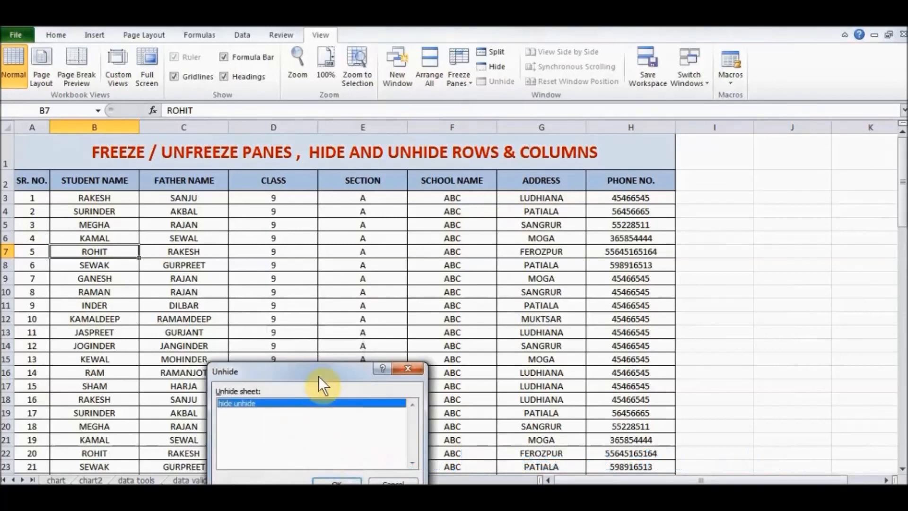
pyautogui.moveTo(321, 372); pyautogui.dragTo(353, 176)
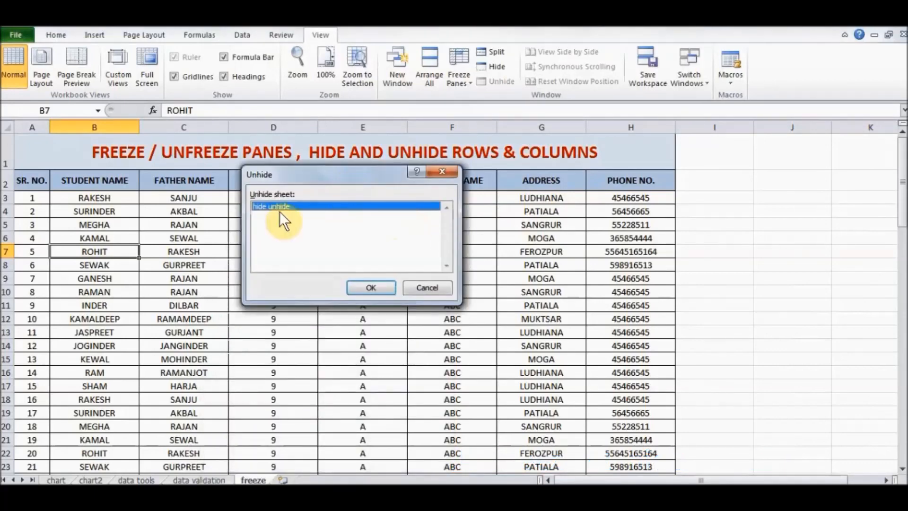
pyautogui.click(370, 287)
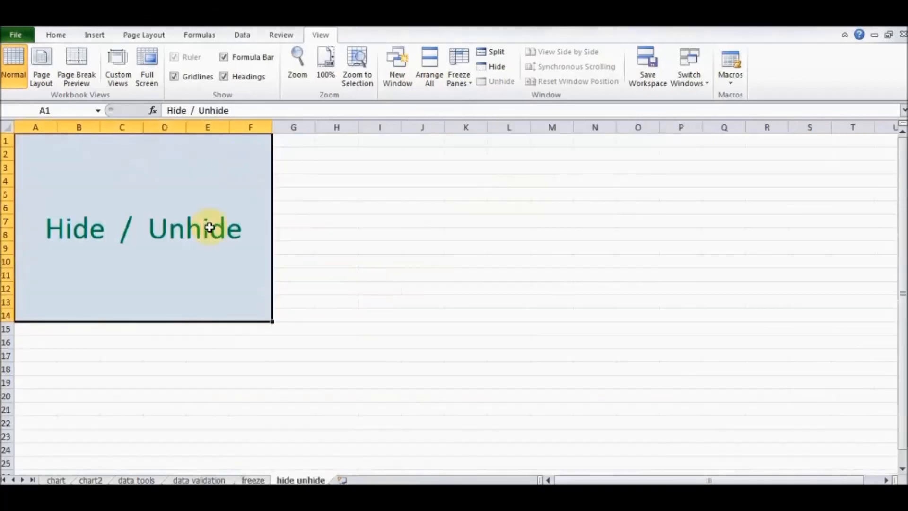